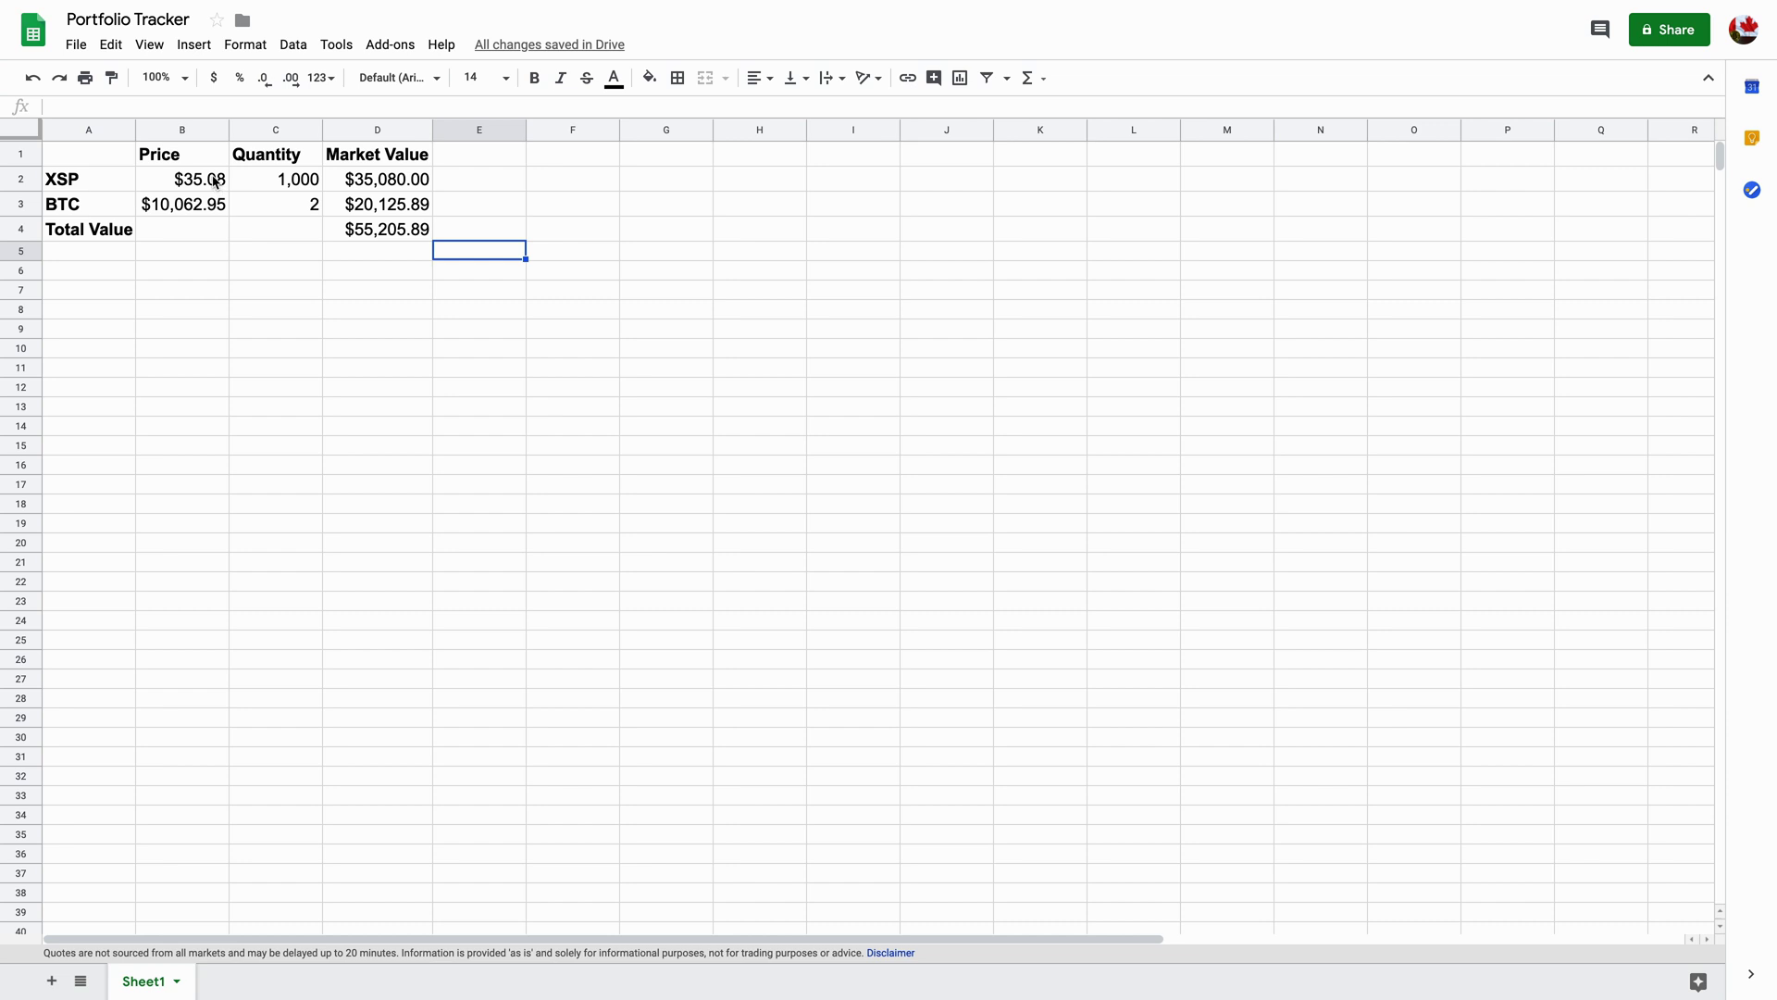
click(214, 182)
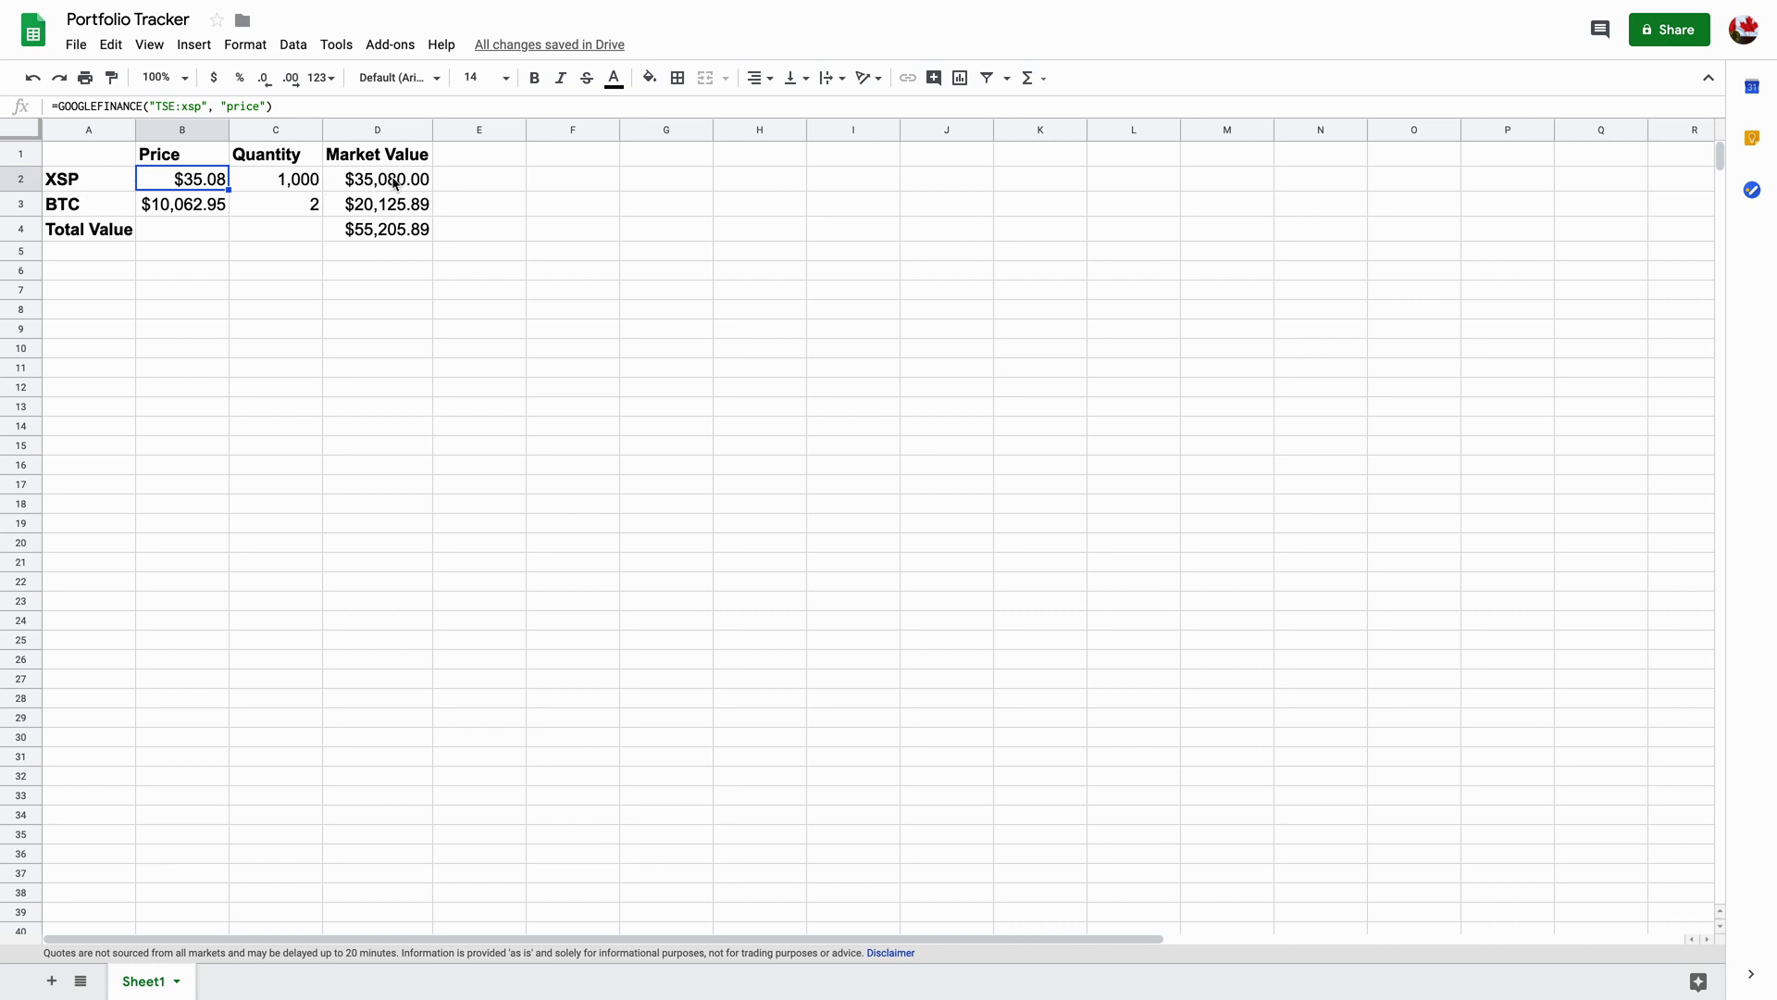
click(145, 211)
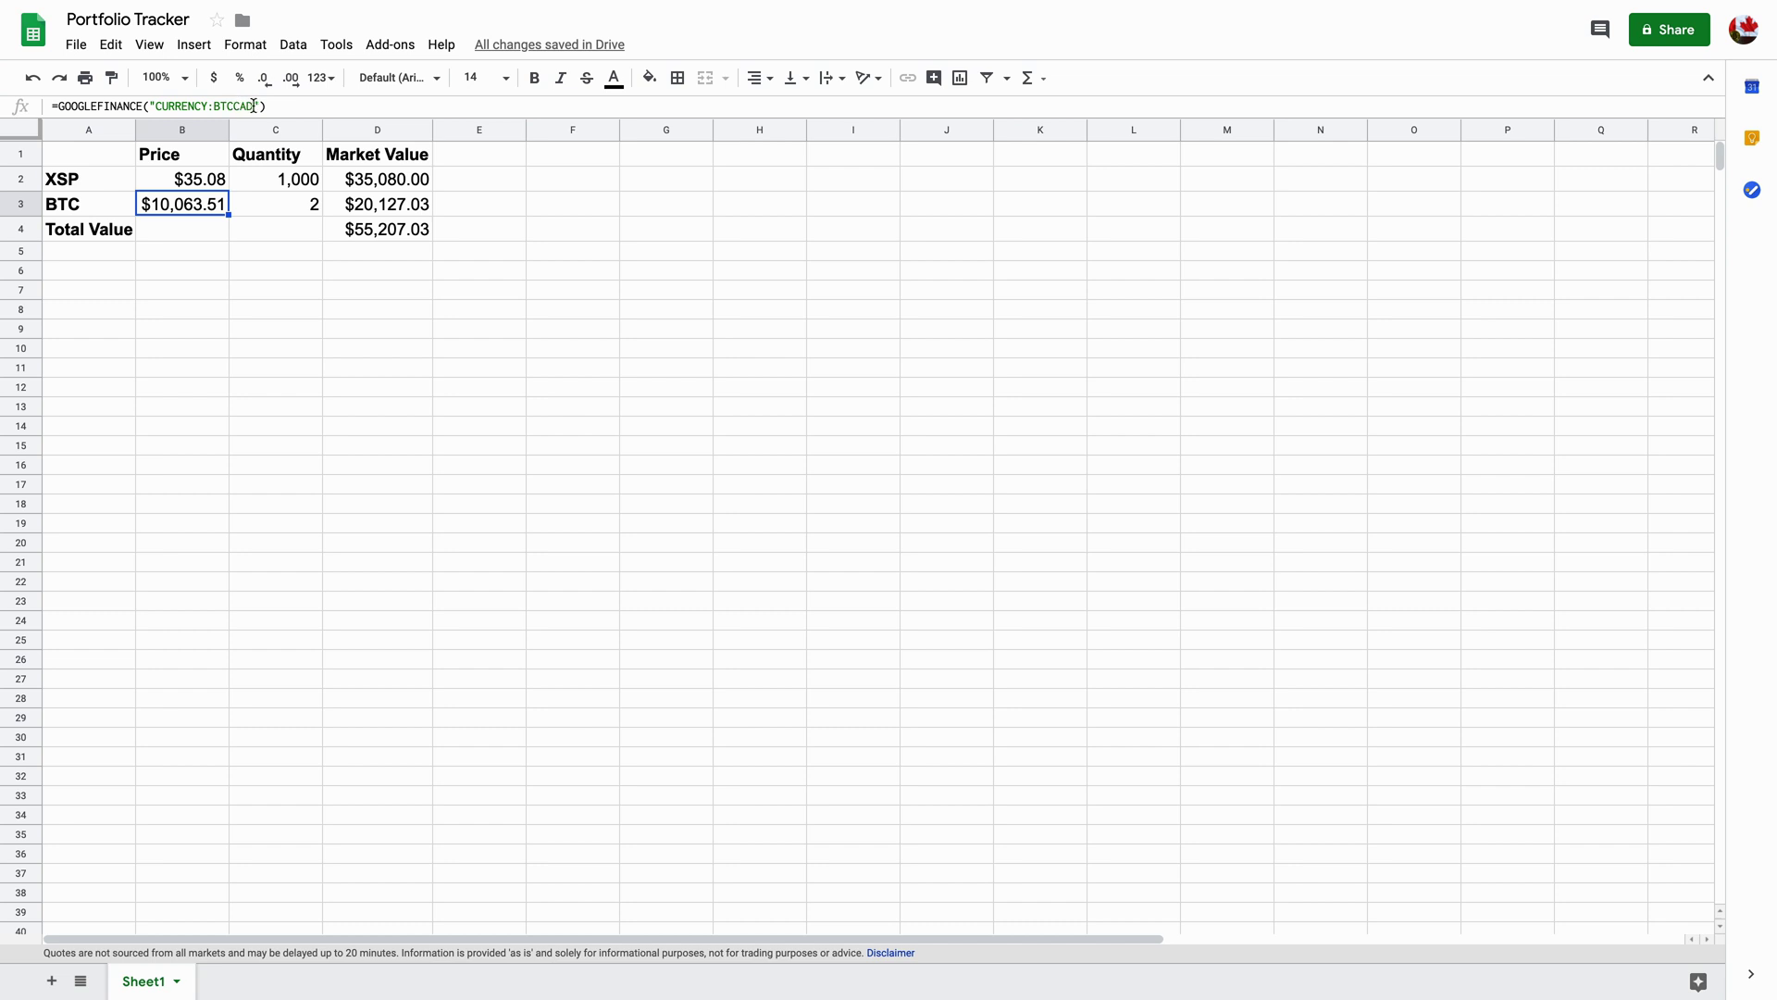
click(254, 106)
drag(253, 106, 239, 106)
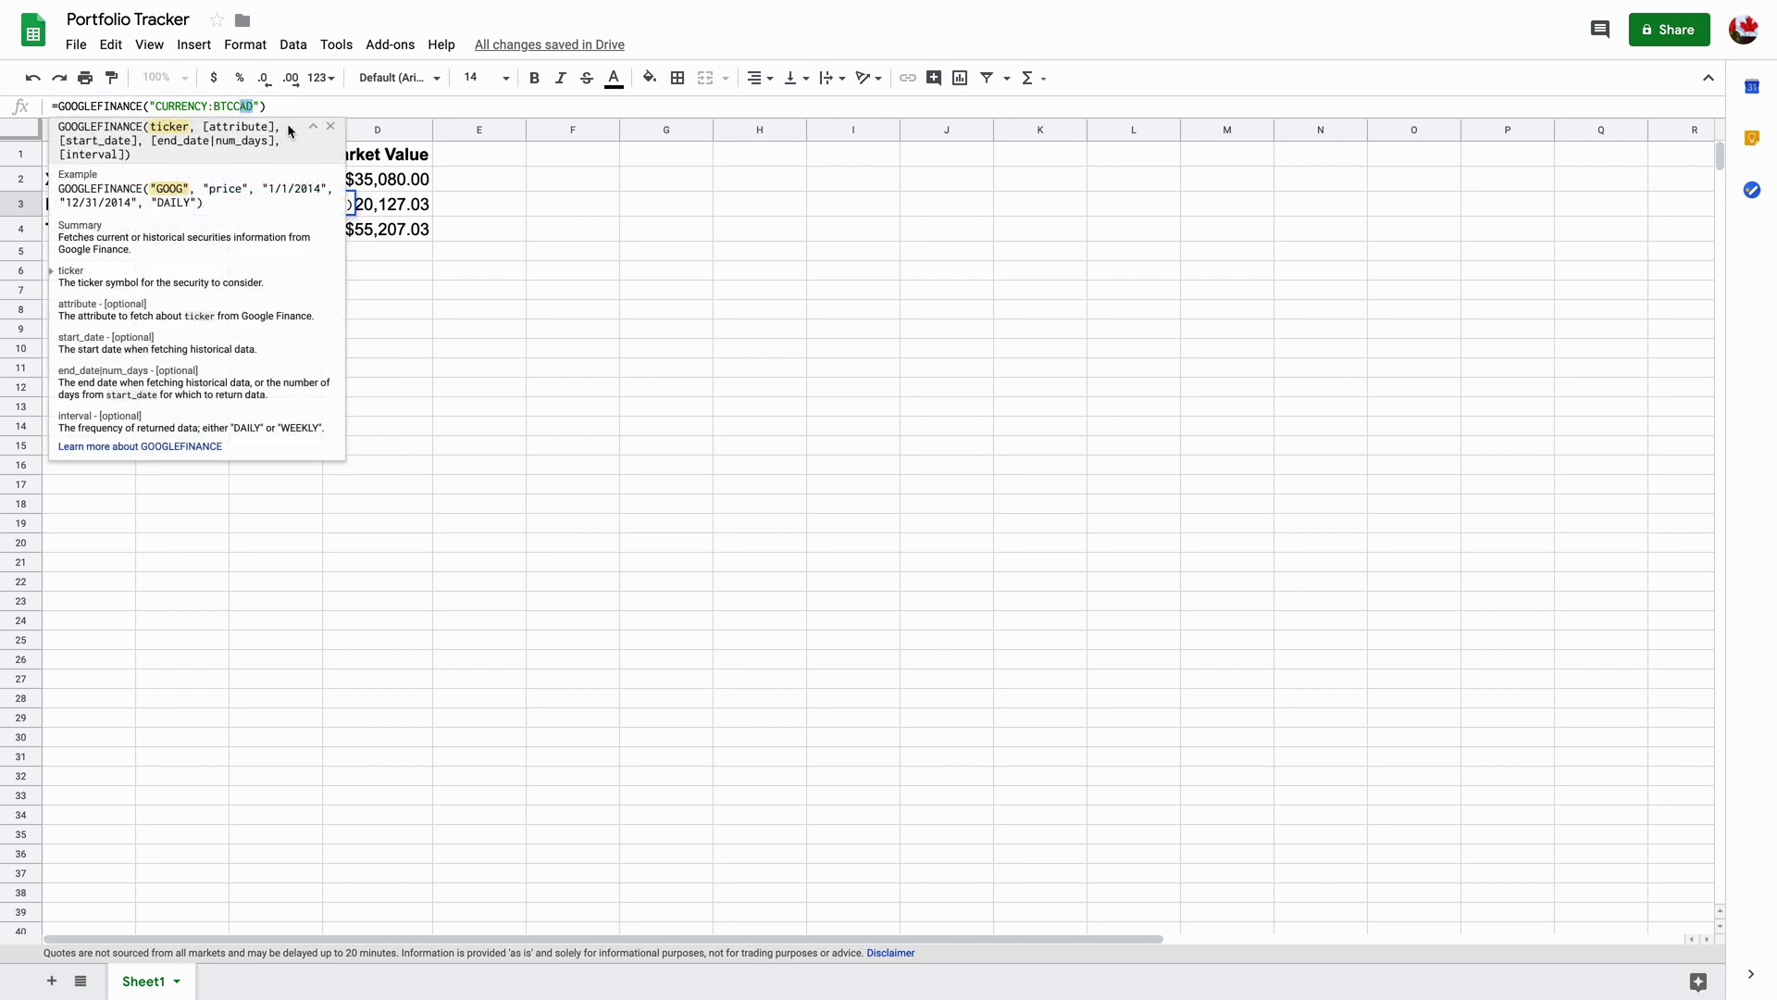
key(BackSpace)
key(Return)
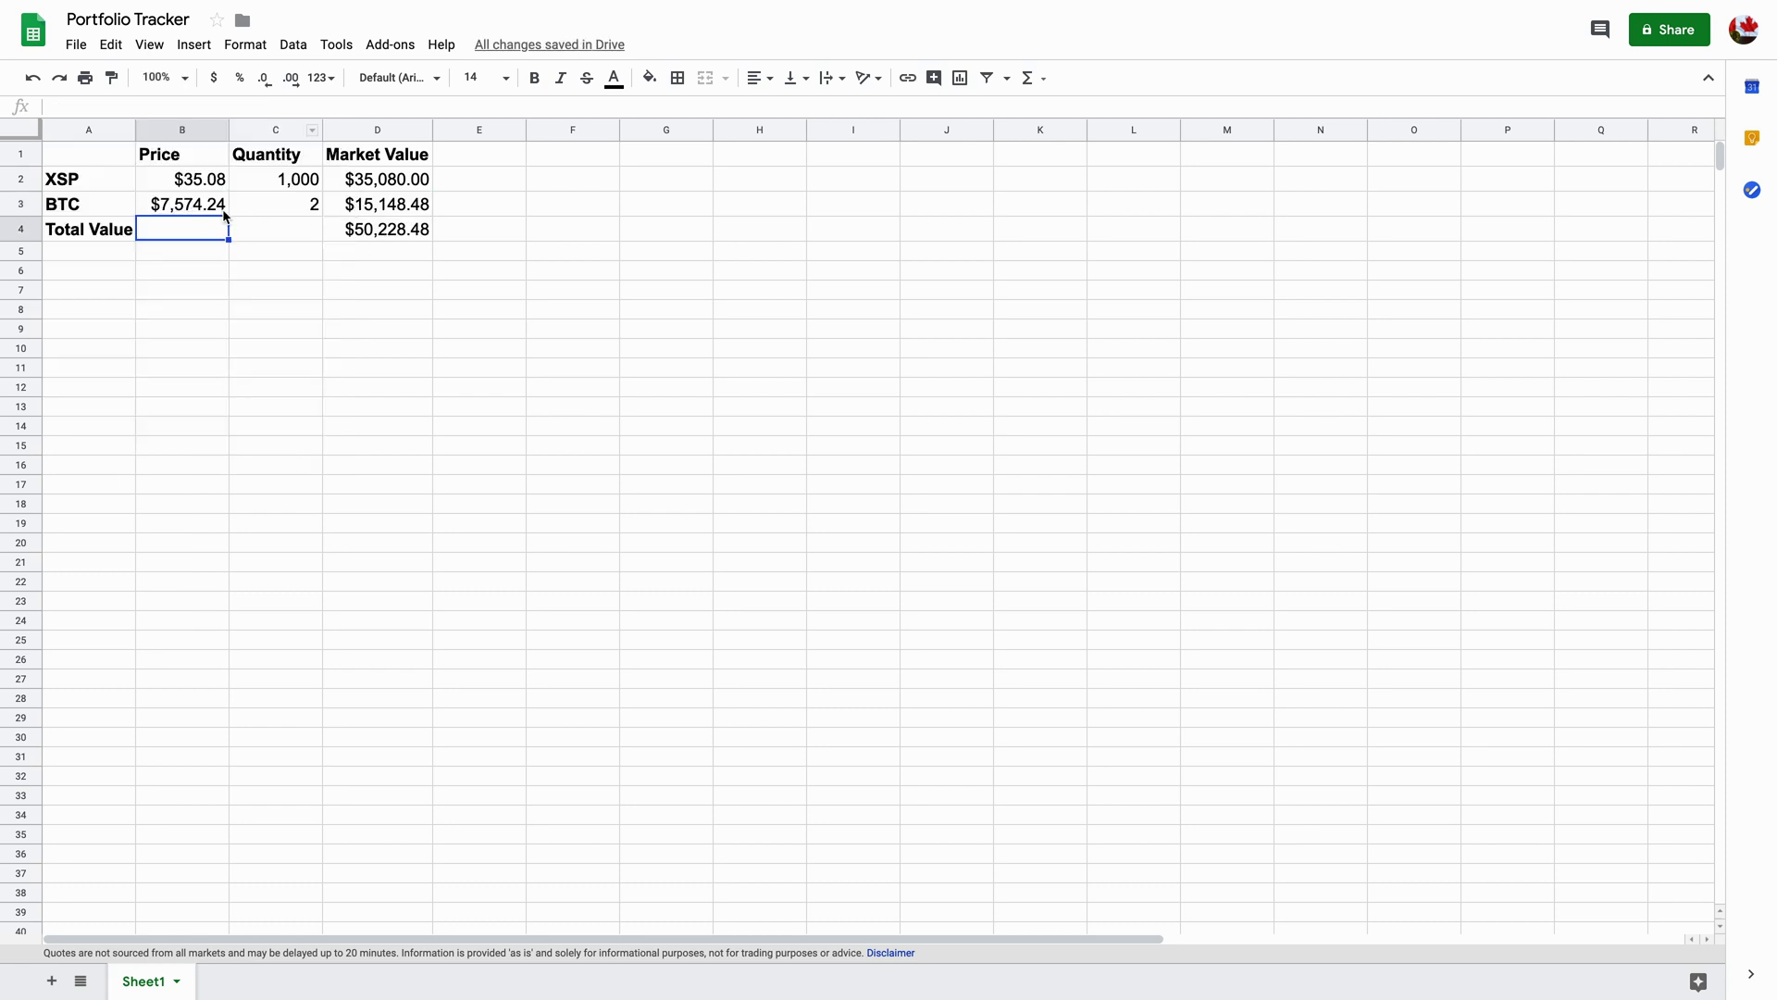
key(Up)
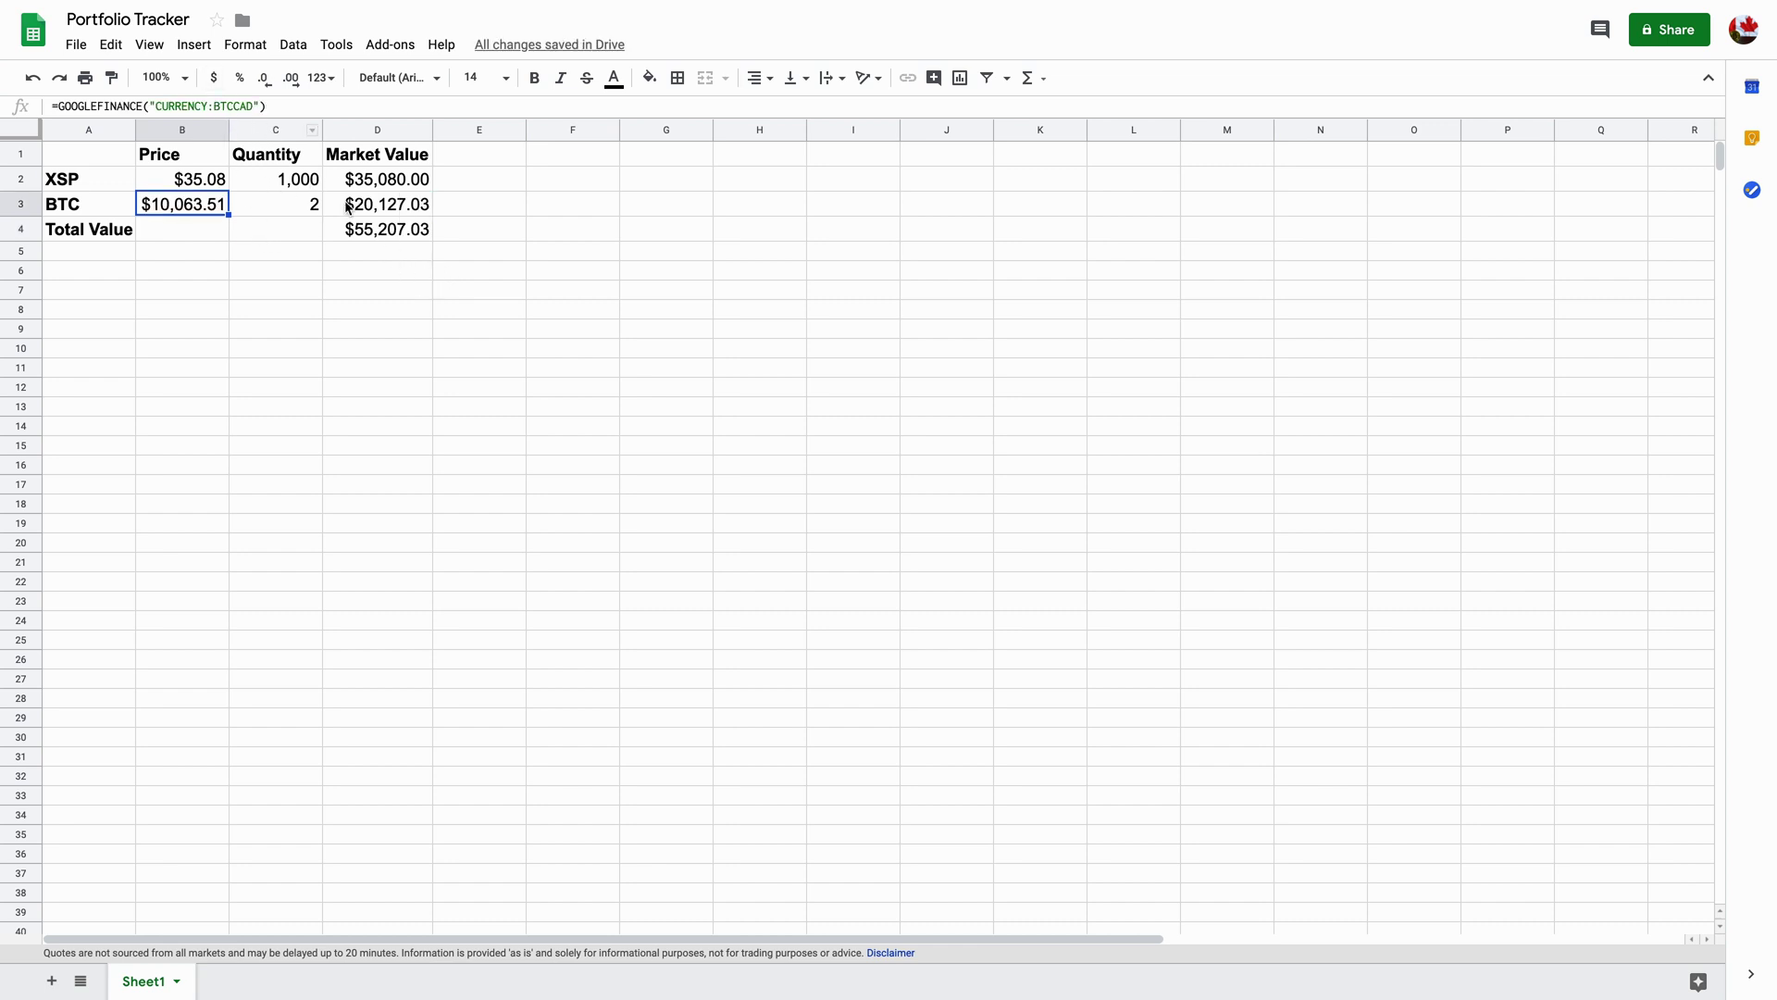
click(287, 208)
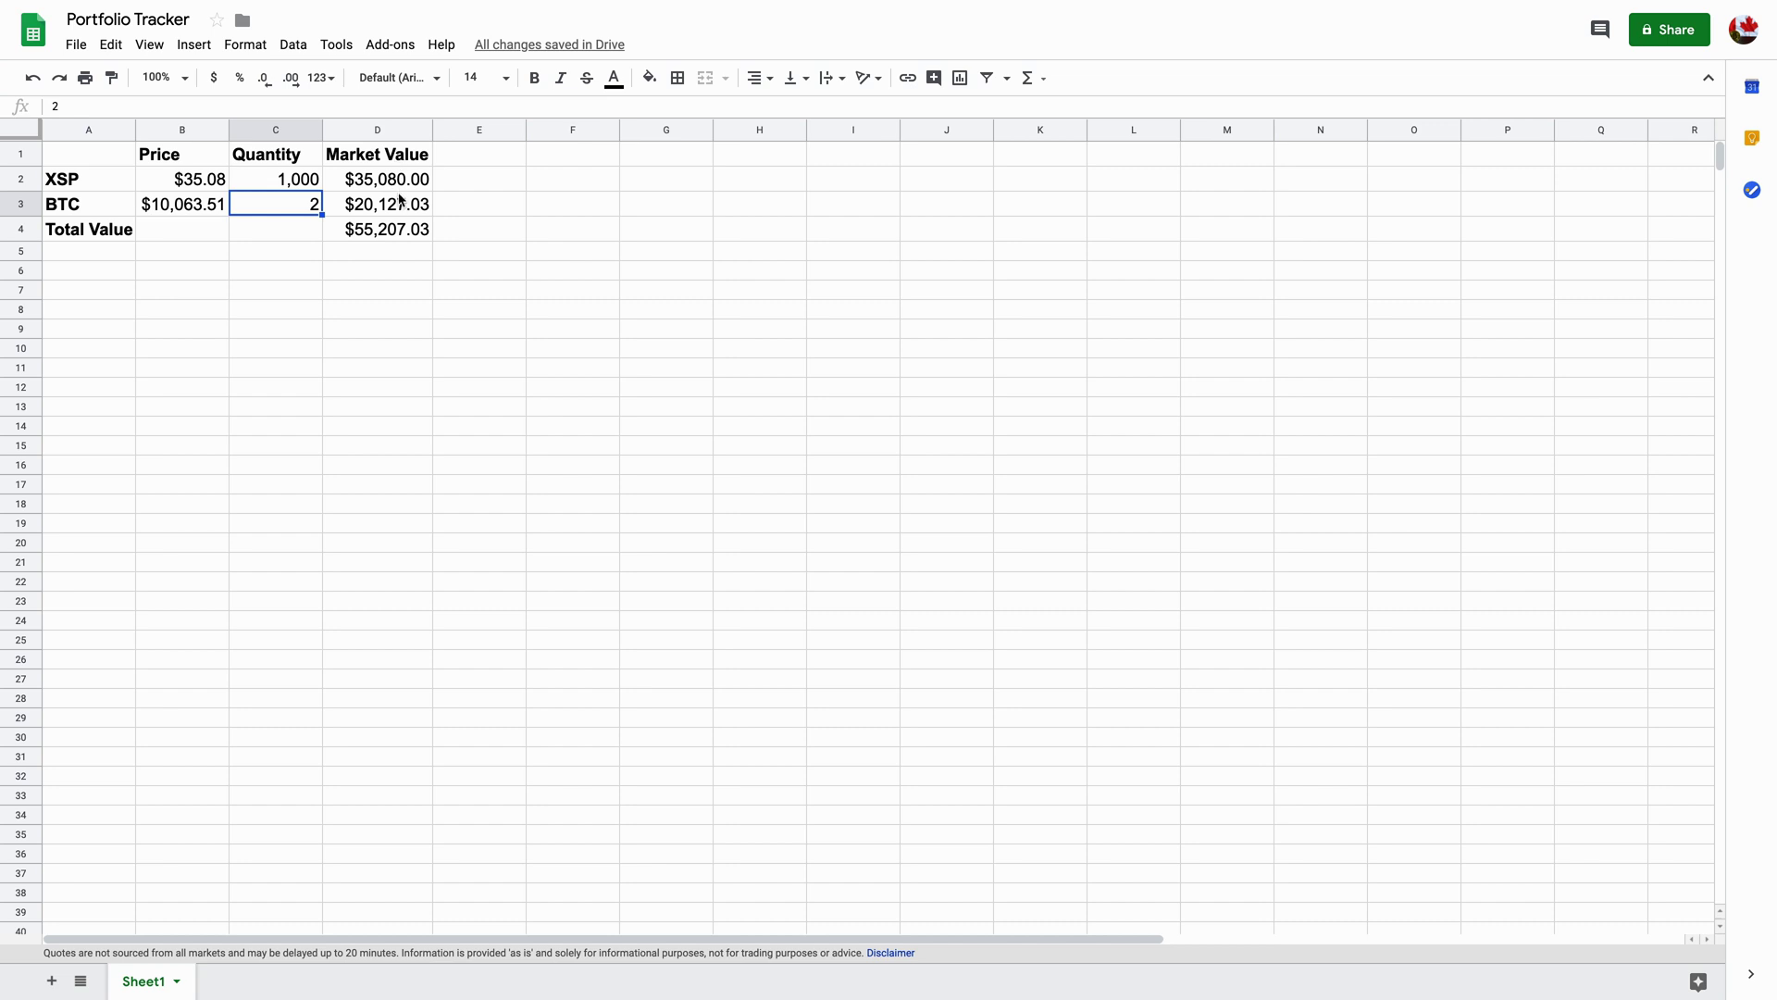
click(399, 202)
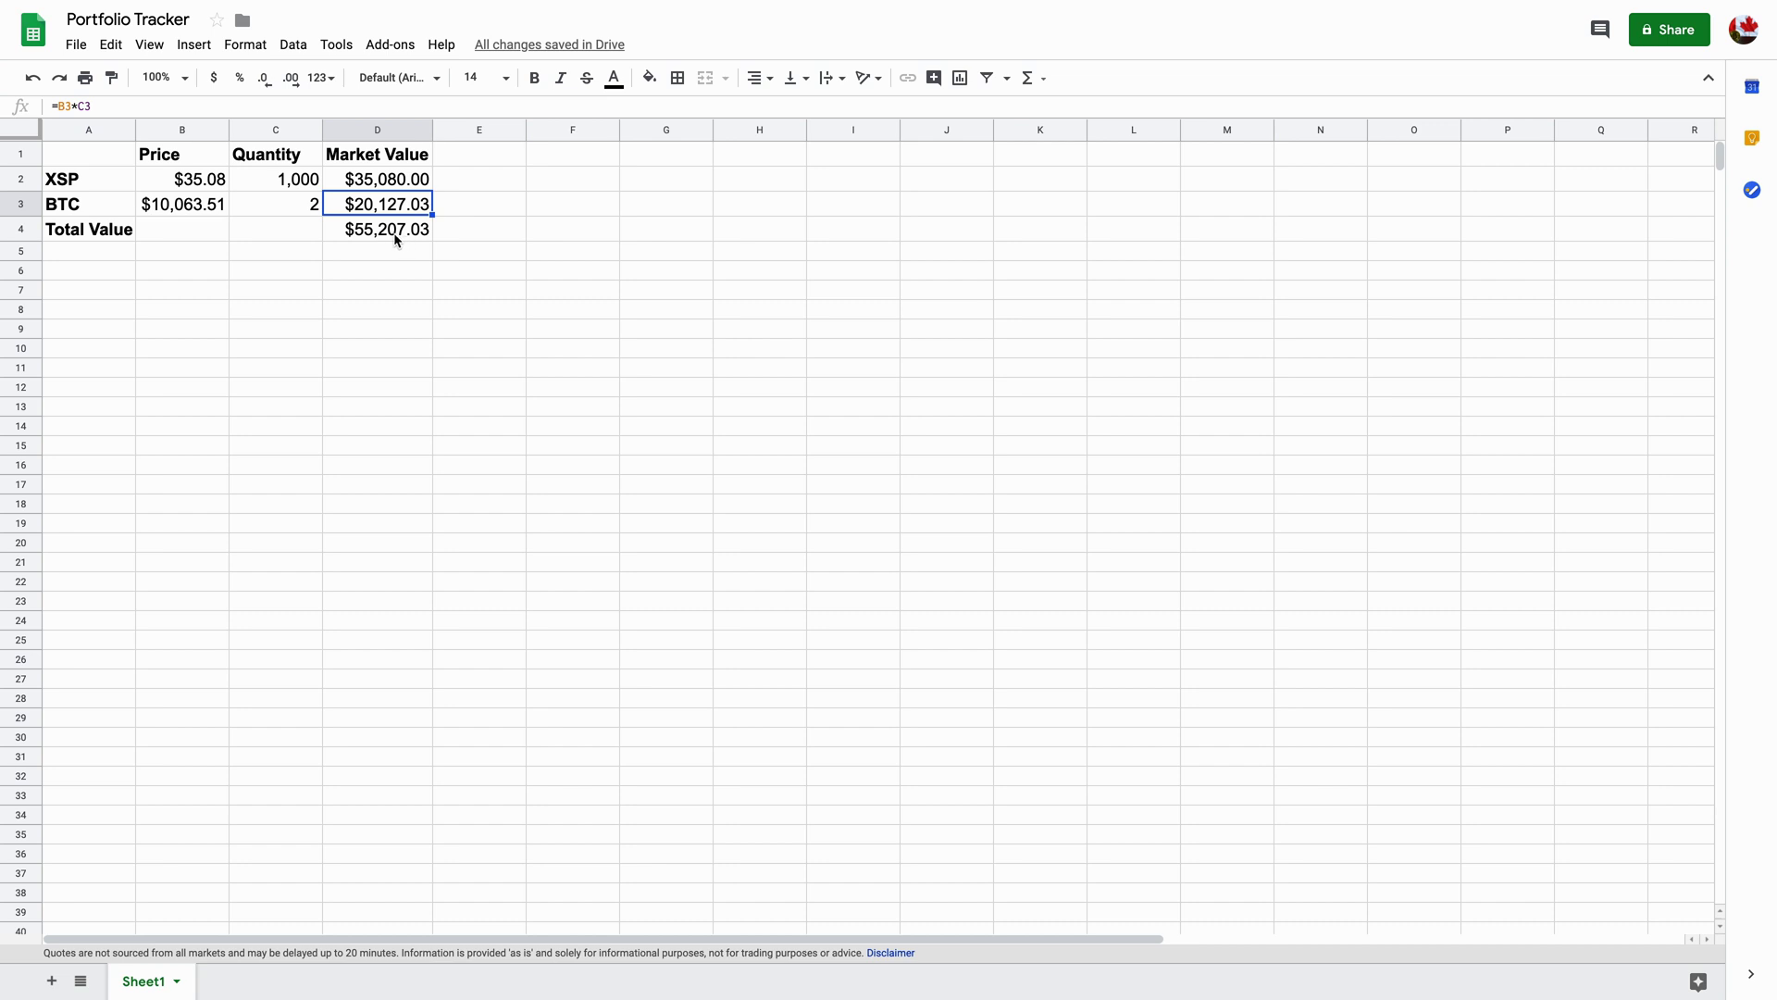
click(365, 238)
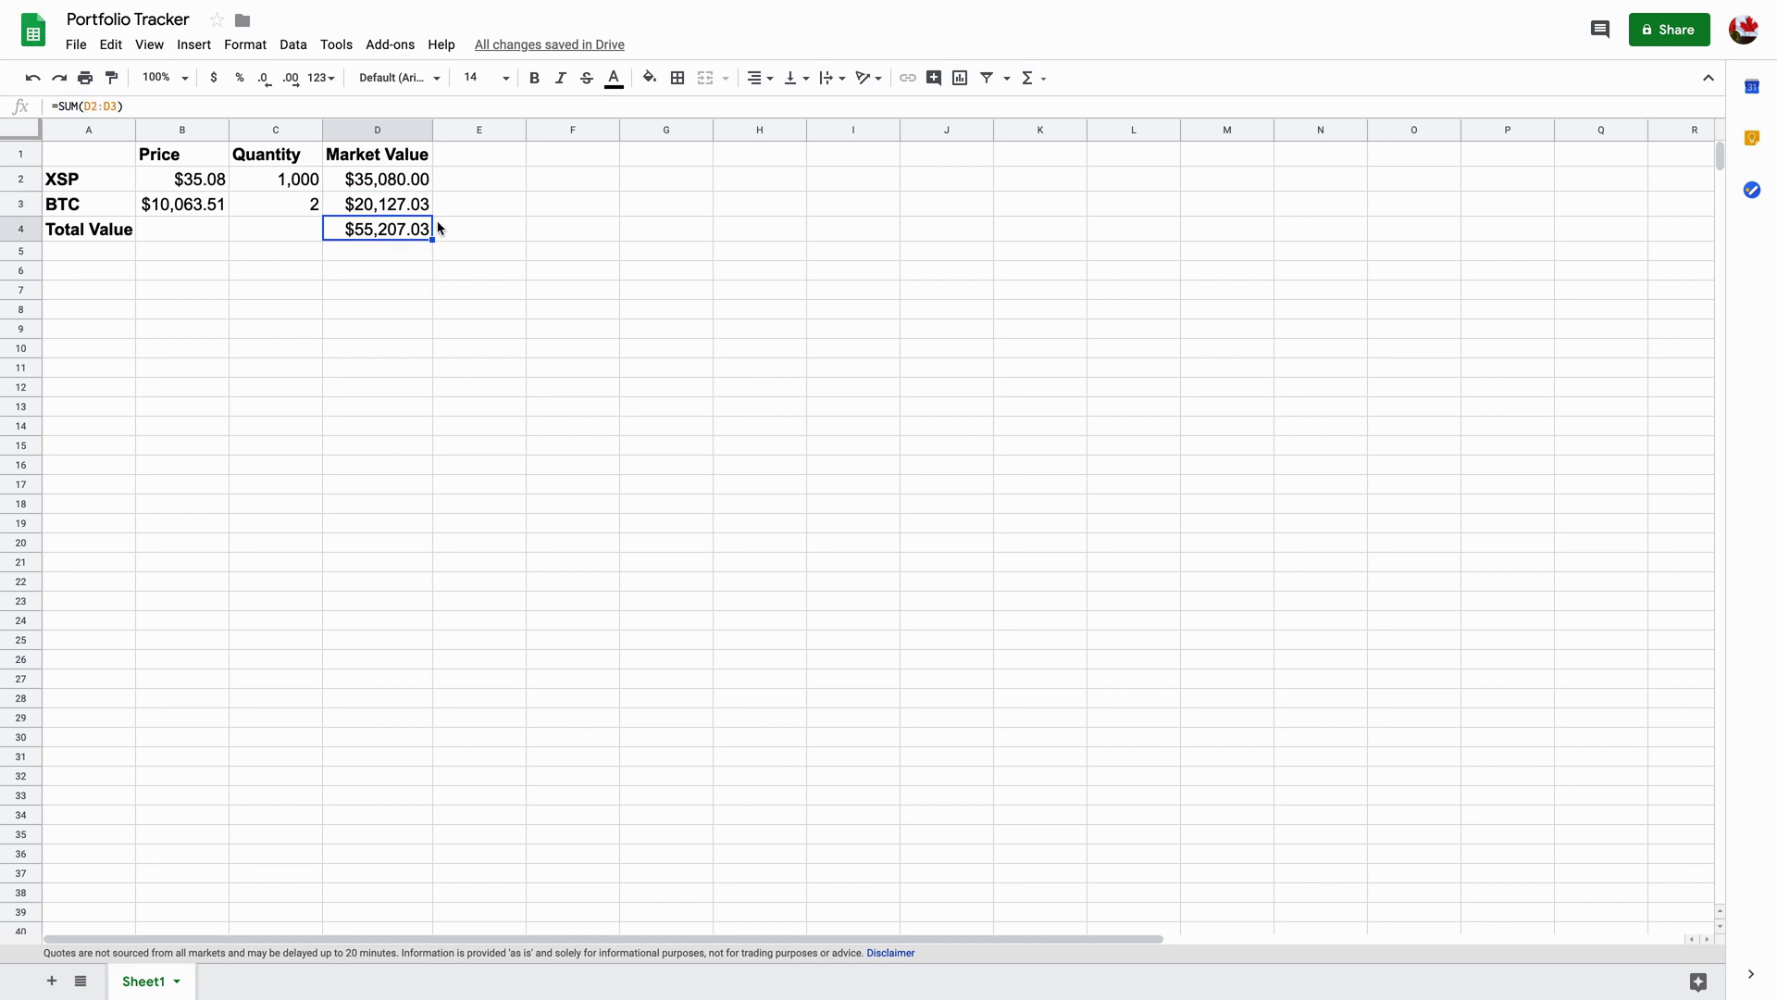
Enter the ticker XIC in A6, the row below the existing holdings.
click(76, 189)
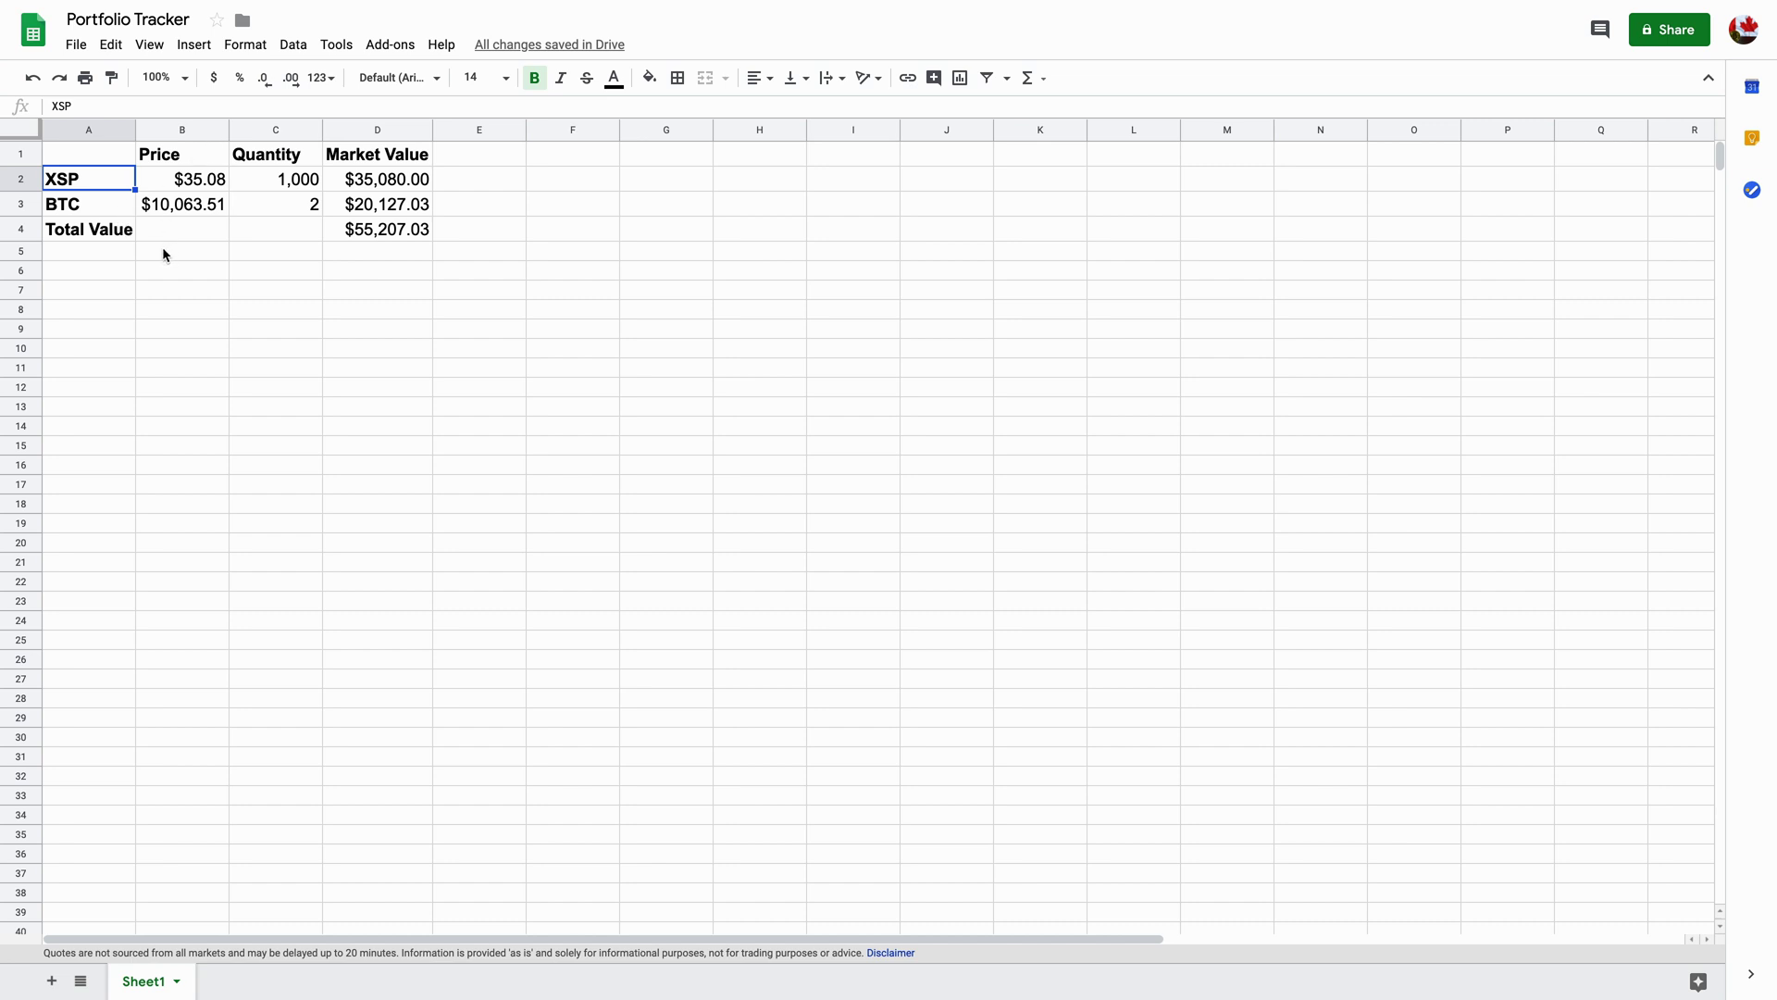
click(116, 273)
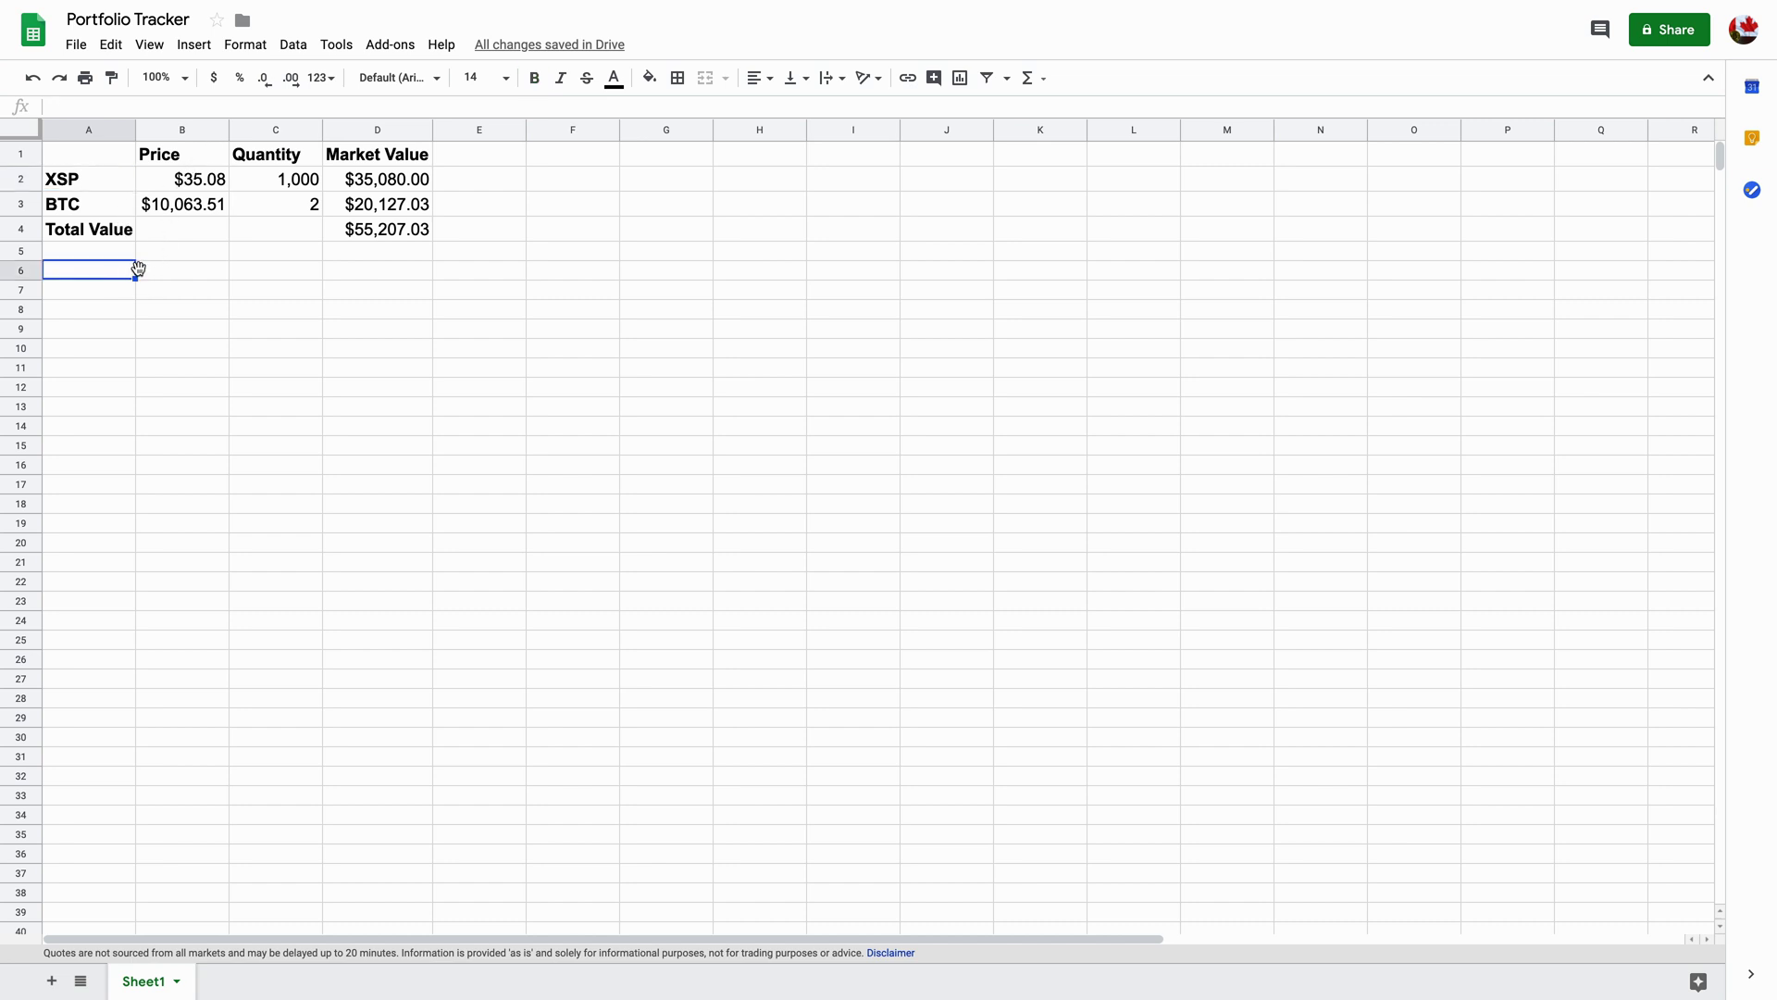
text(XIC)
key(Tab)
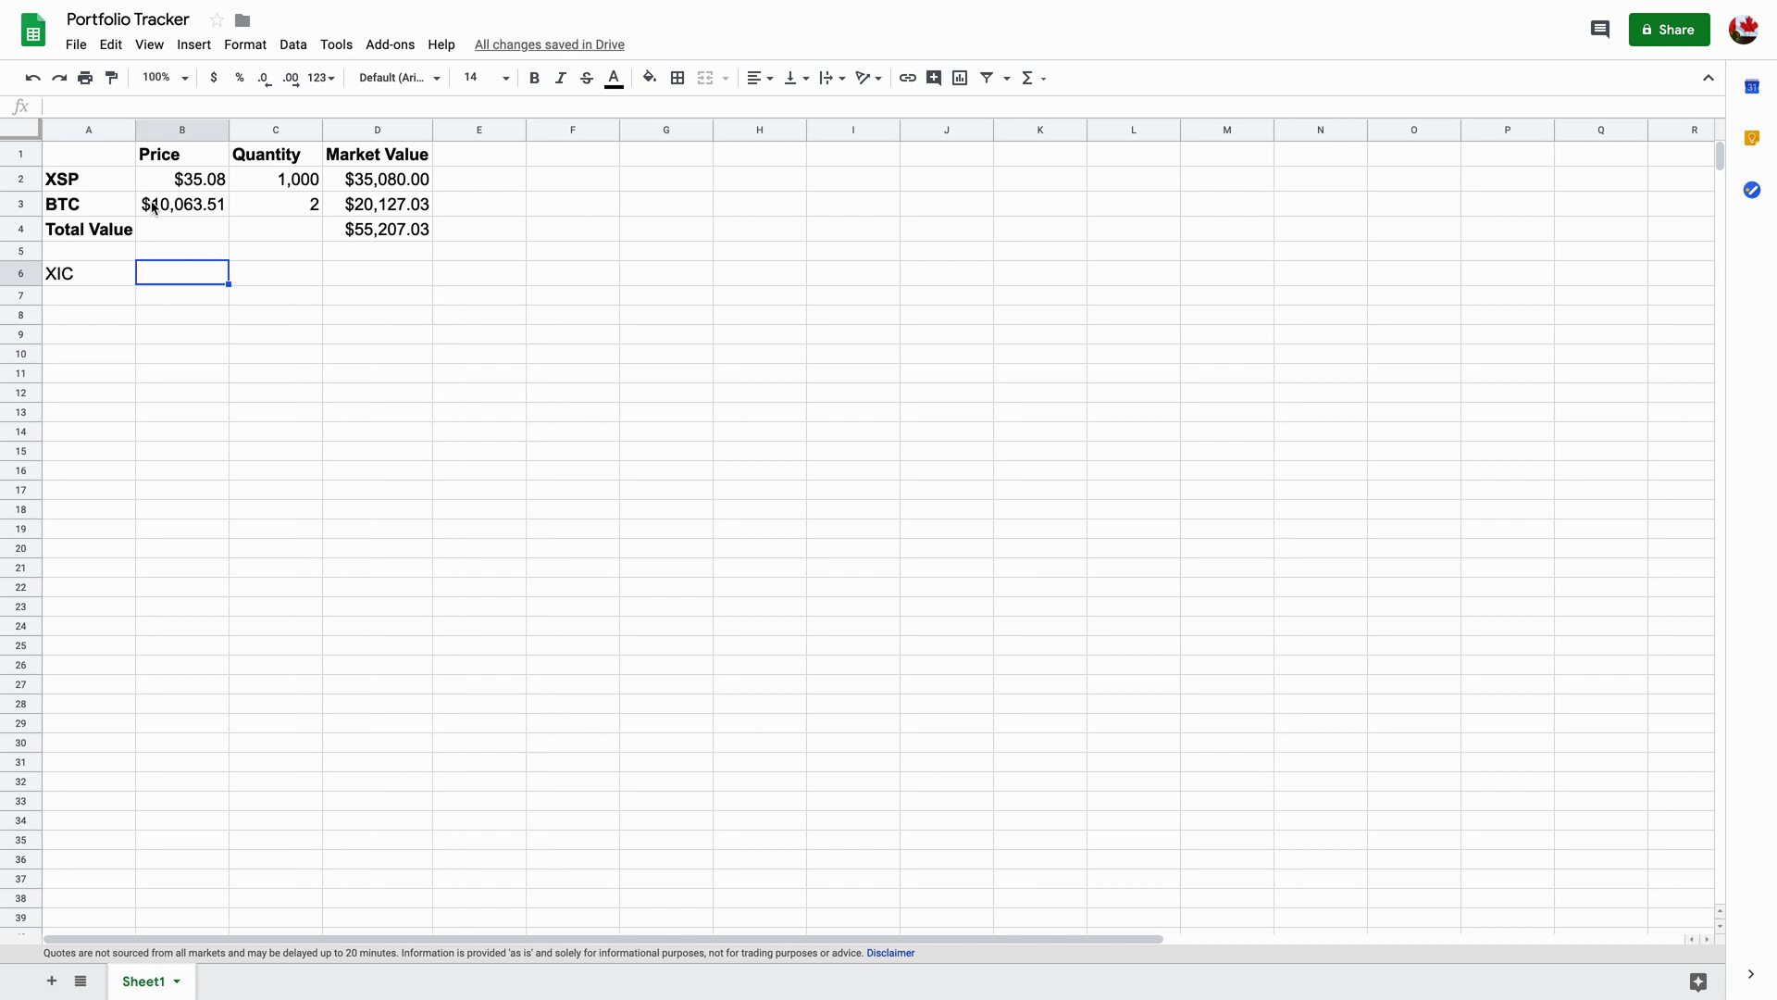
Copy the XSP GOOGLEFINANCE formula into B6 with the ticker changed to XIC, showing $27.29.
click(159, 189)
click(182, 108)
key(ctrl+a)
key(ctrl+c)
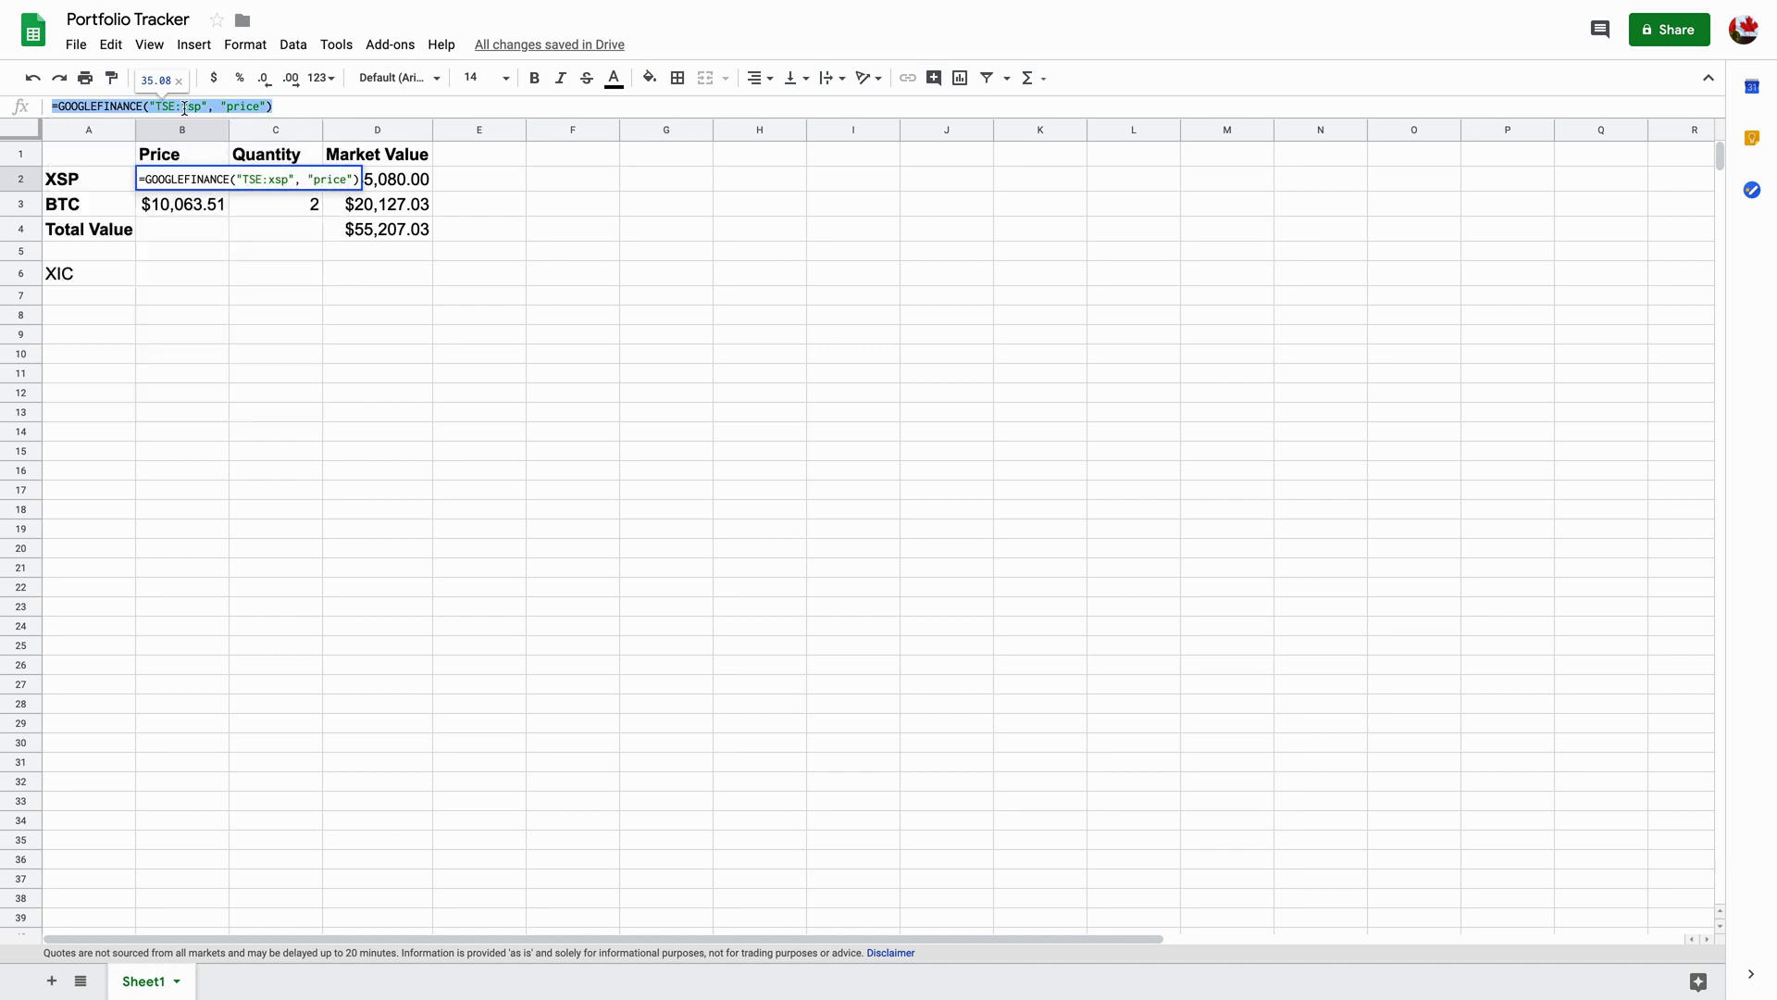
click(523, 273)
click(169, 278)
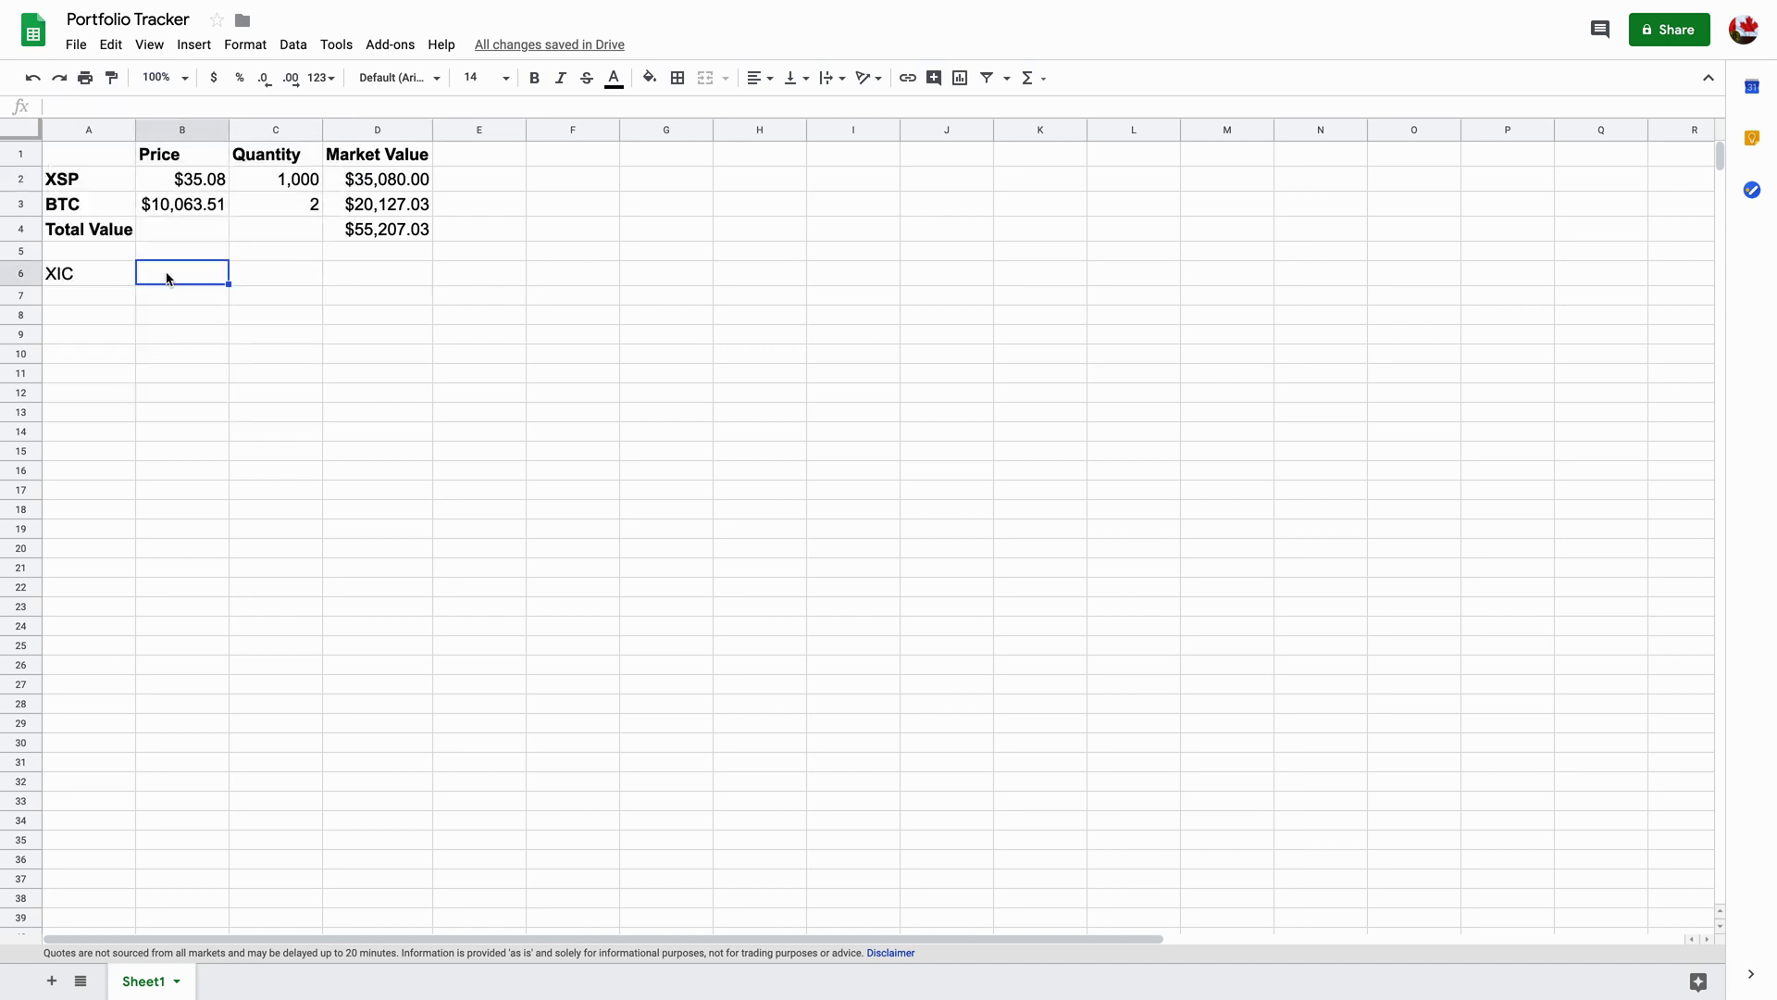
double_click(169, 277)
key(ctrl+v)
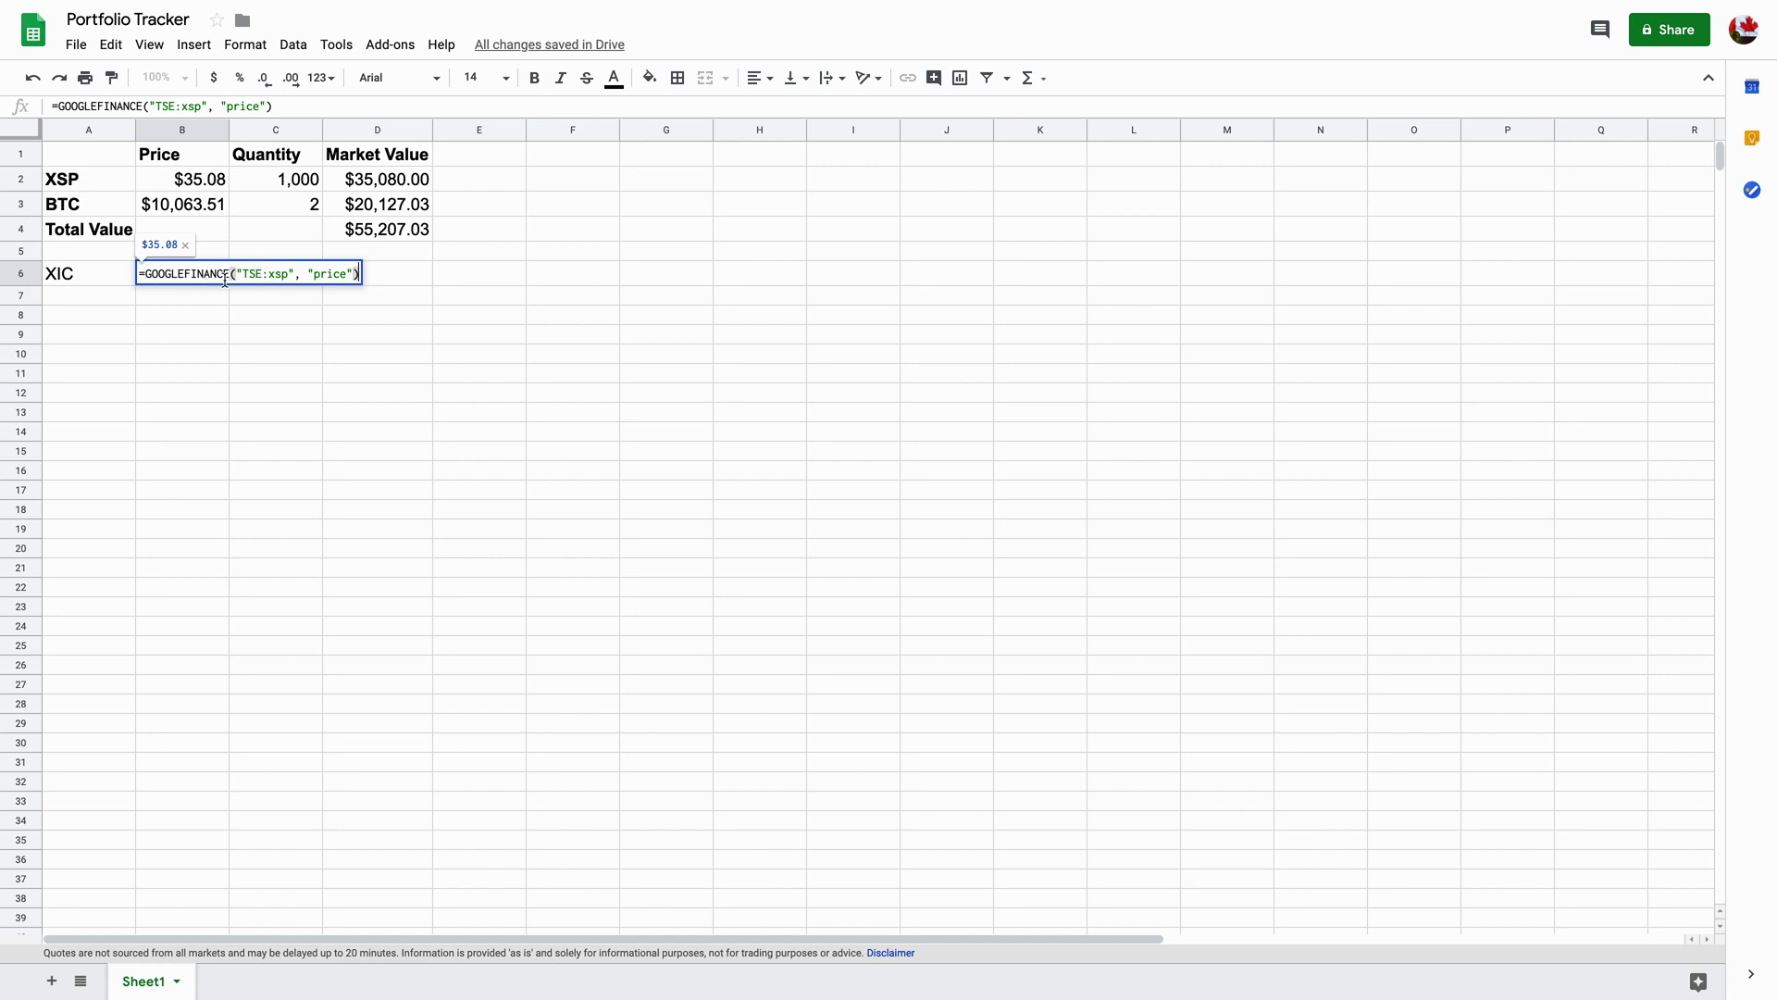
drag(269, 276, 289, 275)
text(XIC)
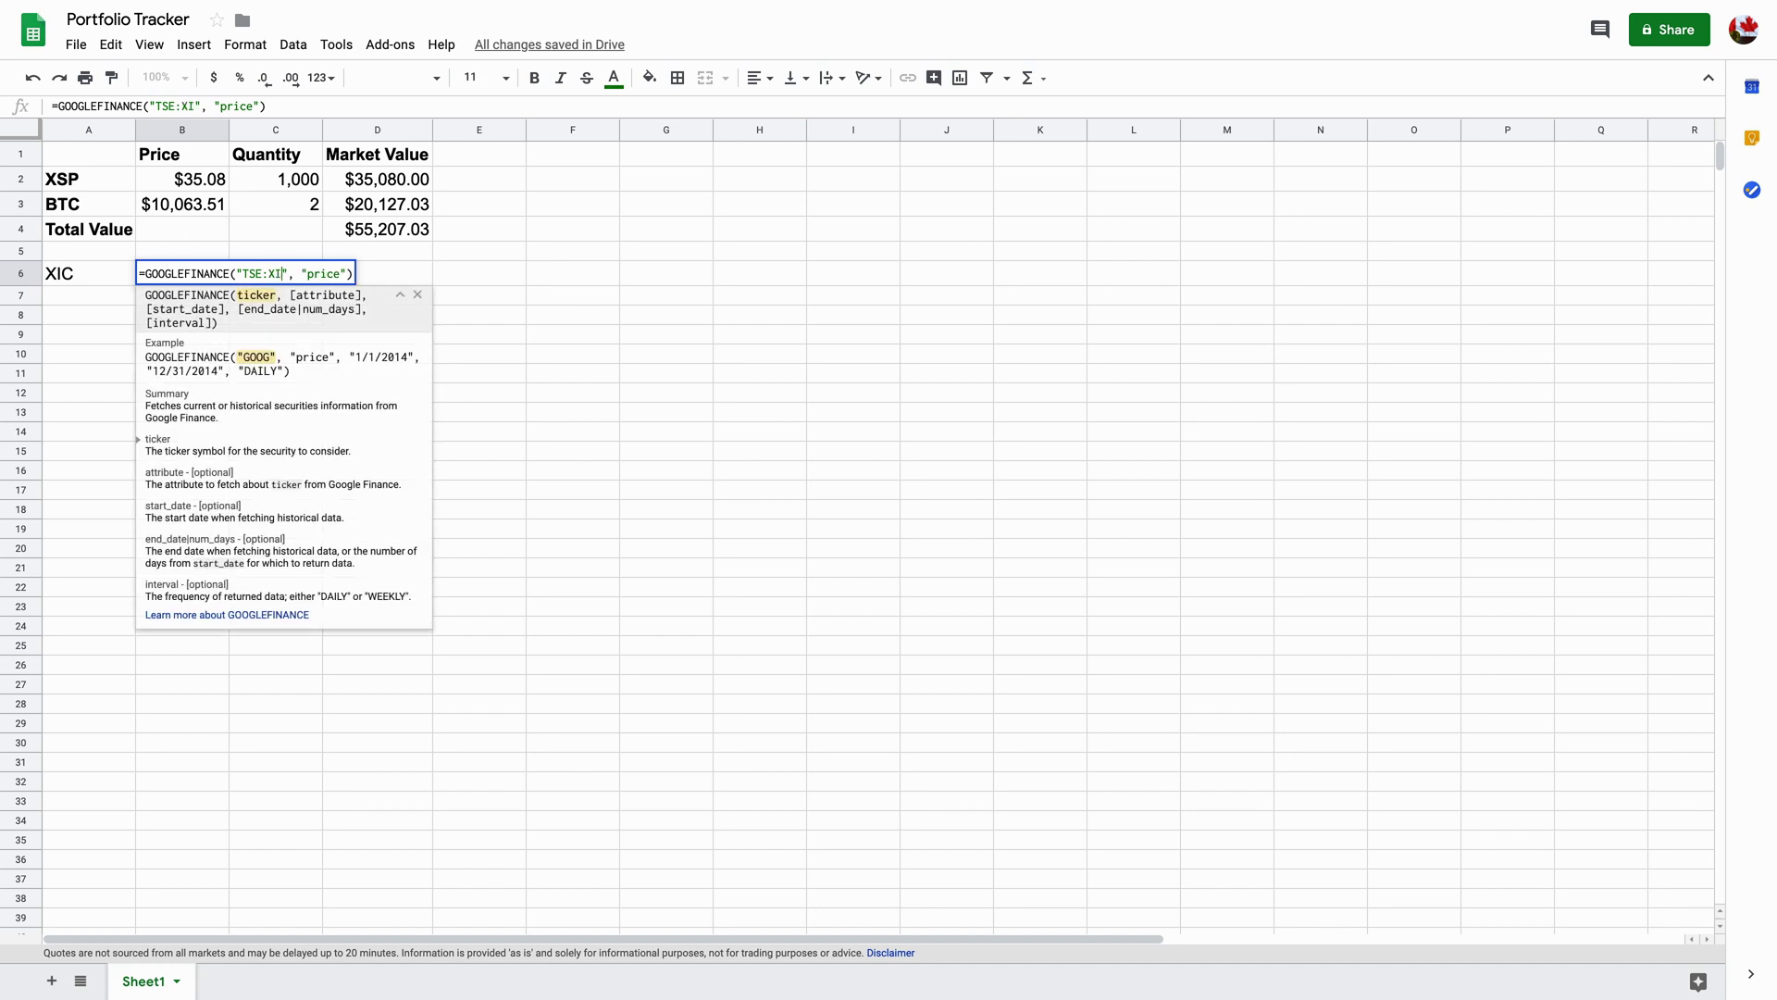
key(Return)
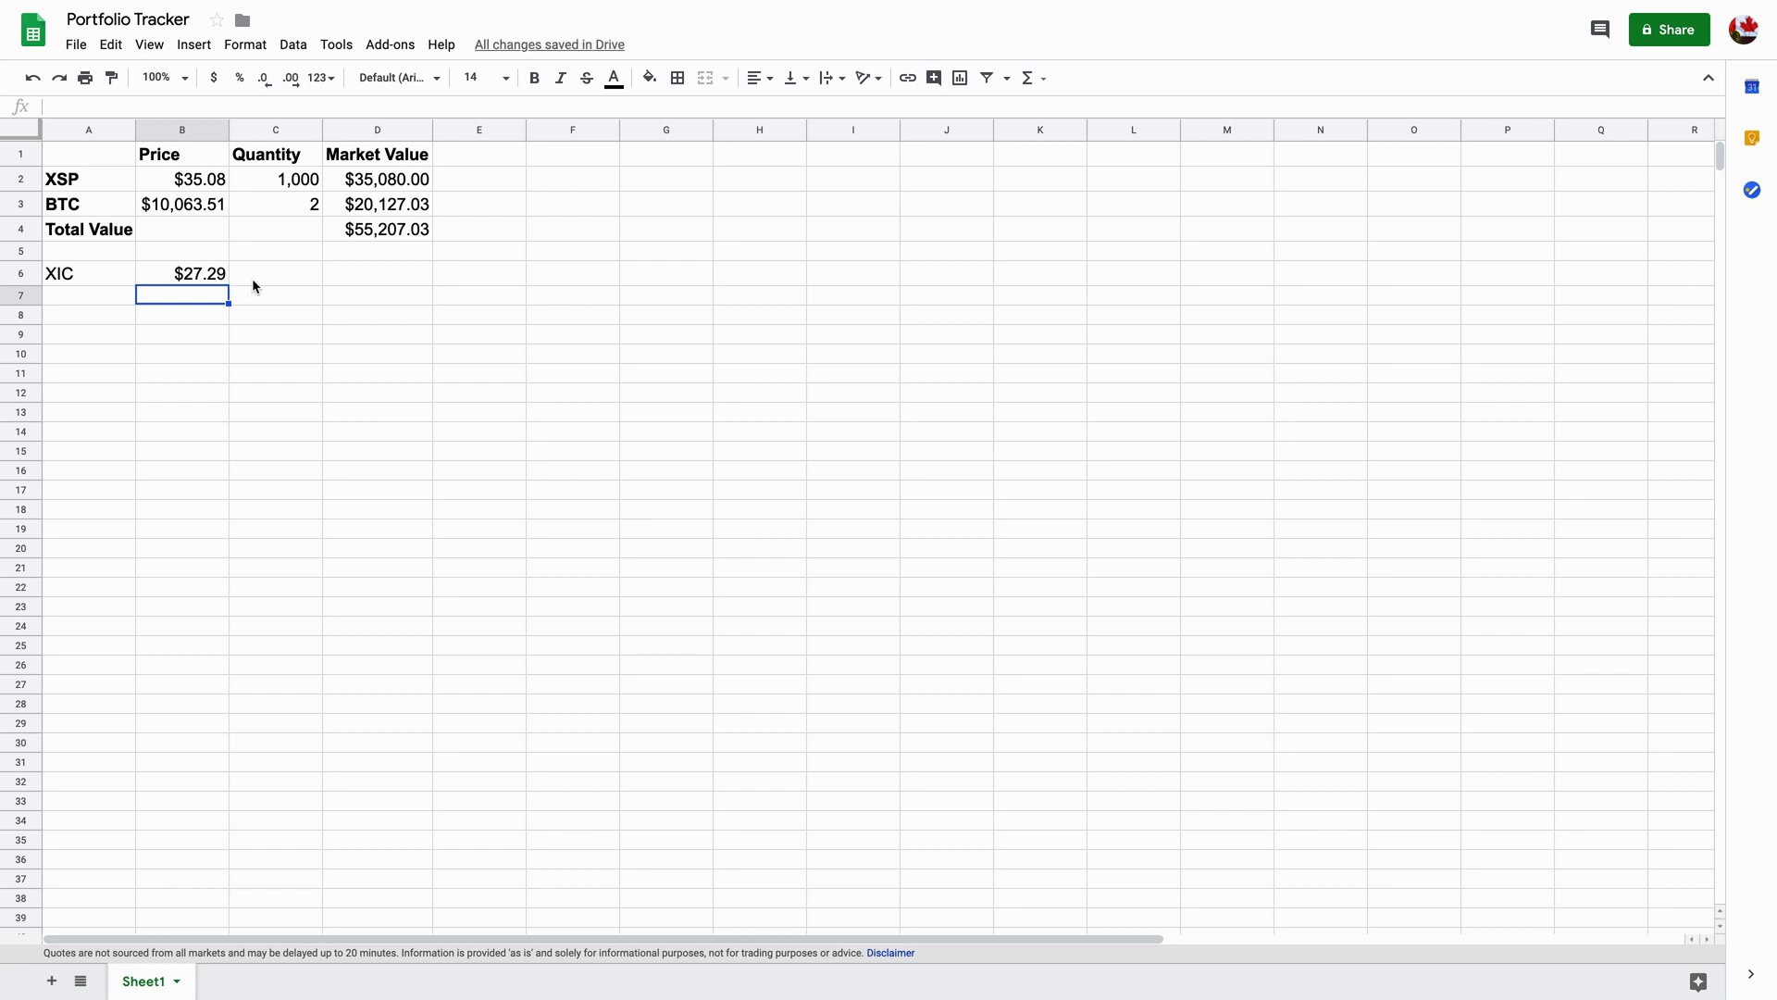
Enter quantity 500 in C6 and =B6*C6 in D6 for $13,645.00.
click(252, 280)
text(500)
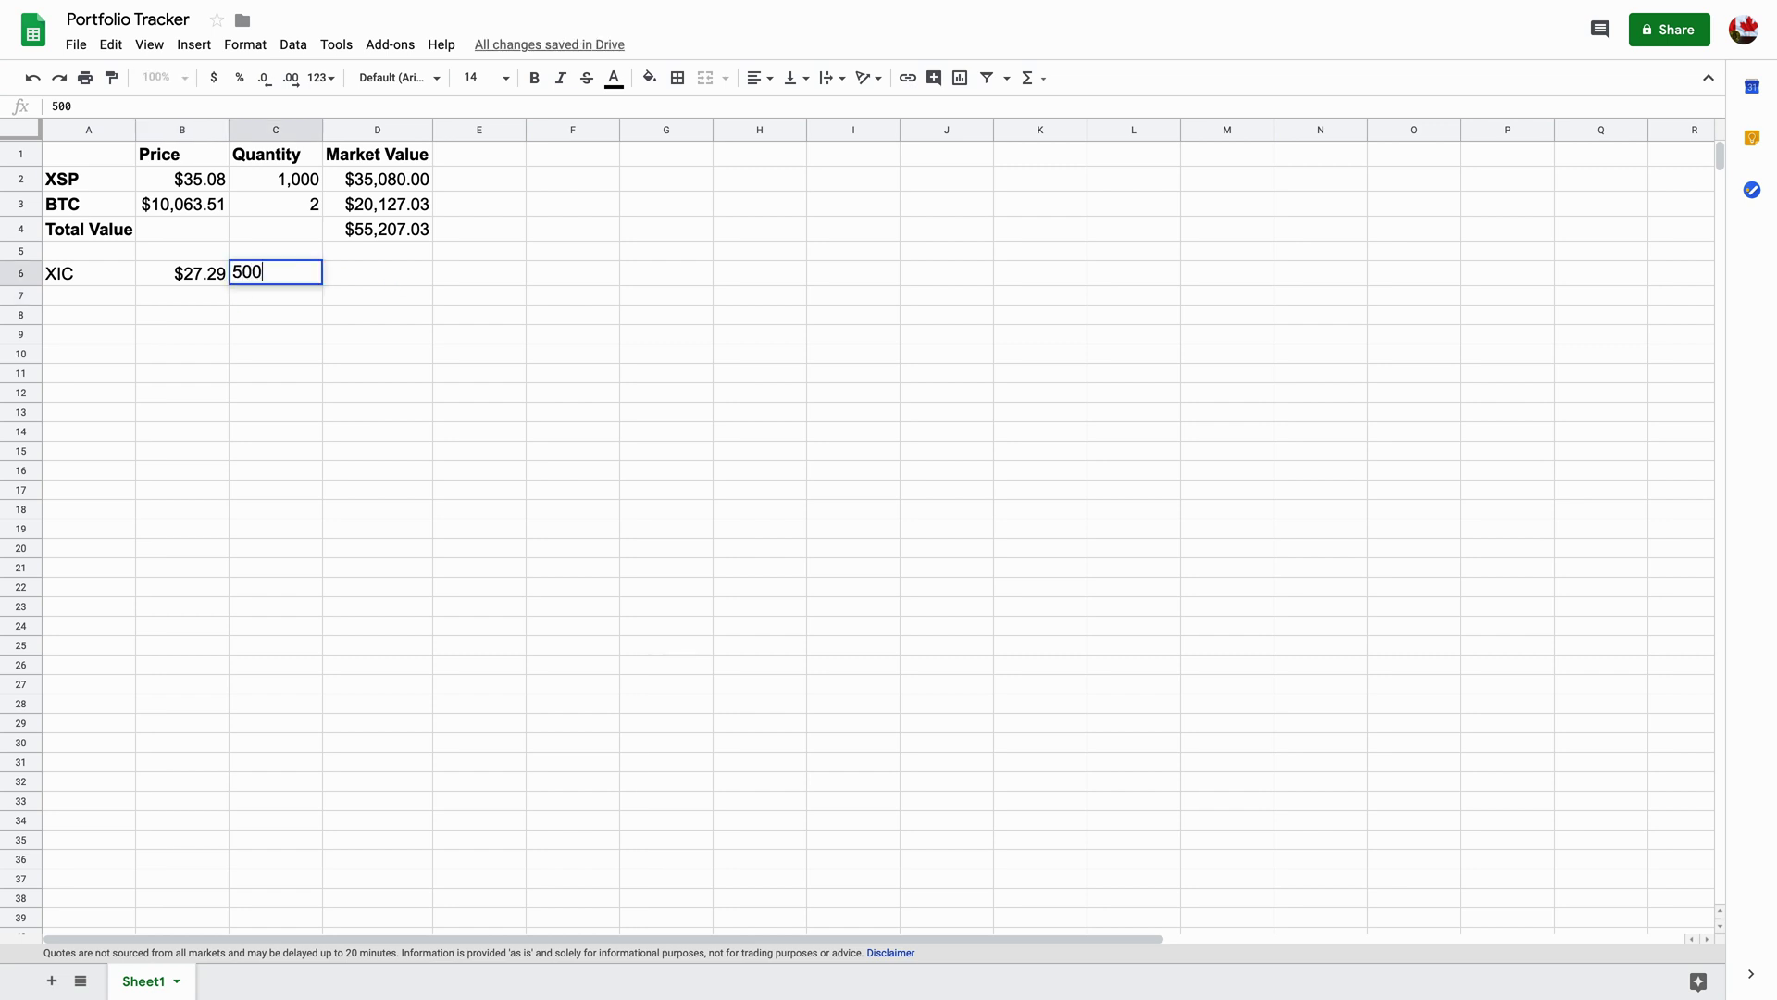
key(Tab)
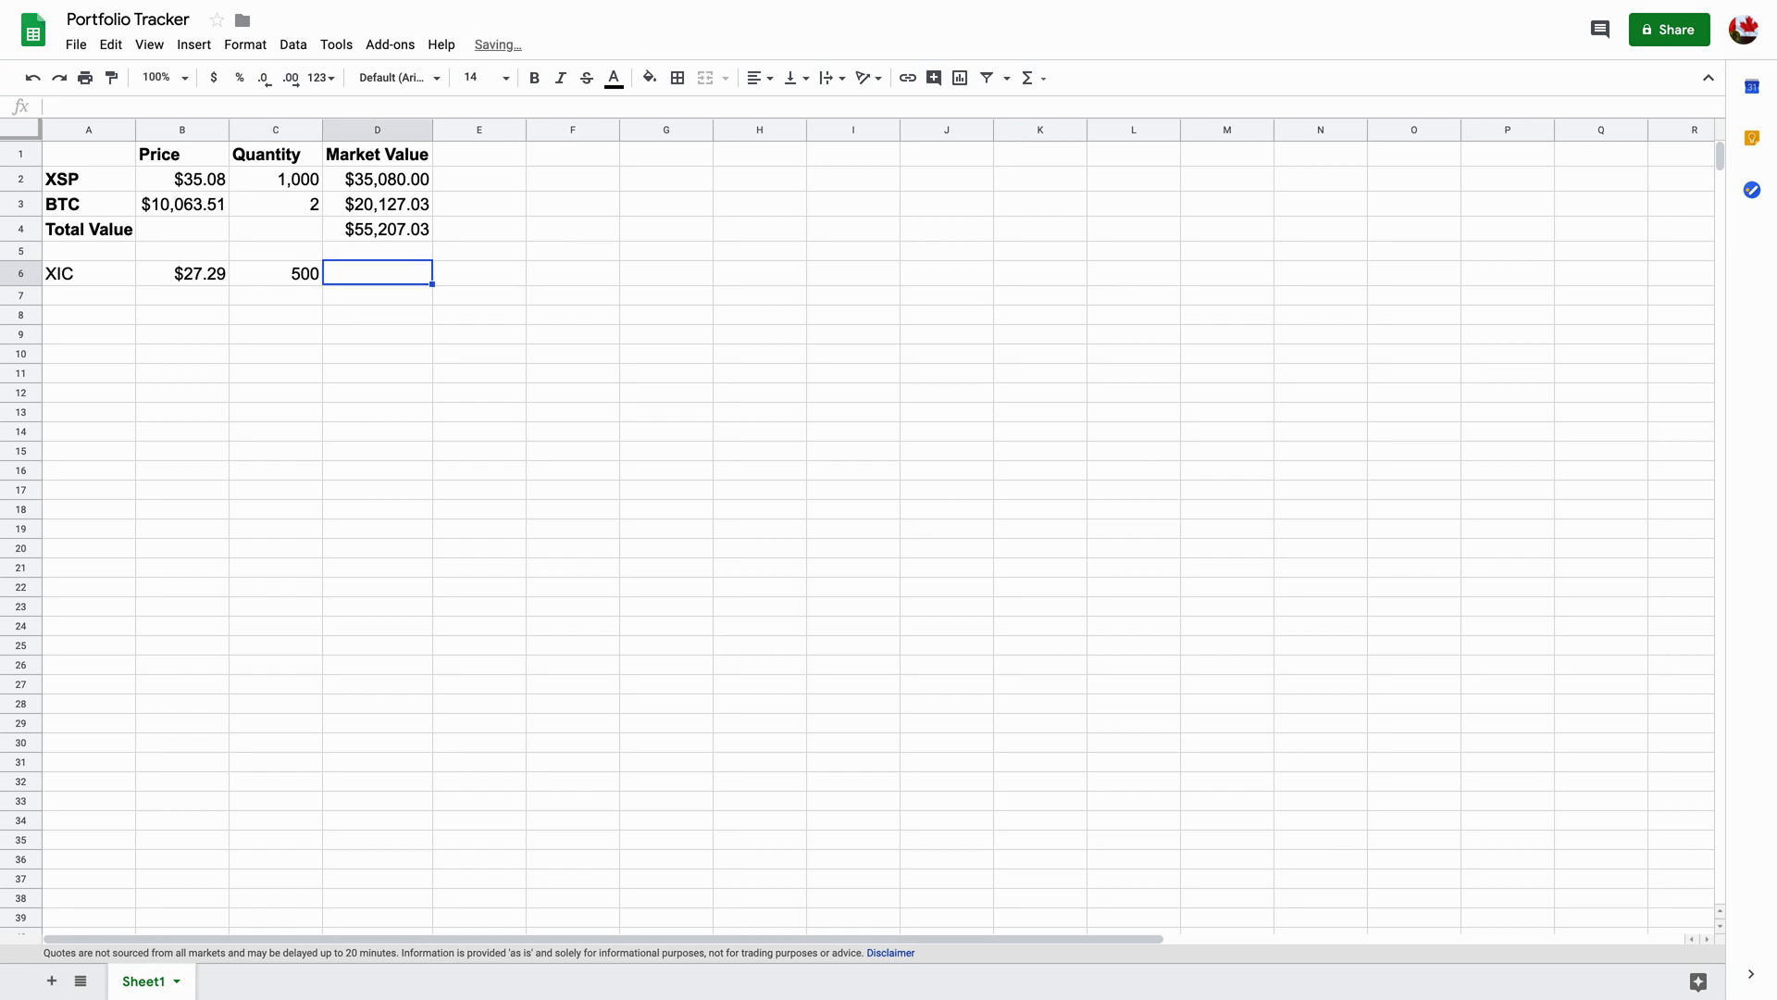
text(=)
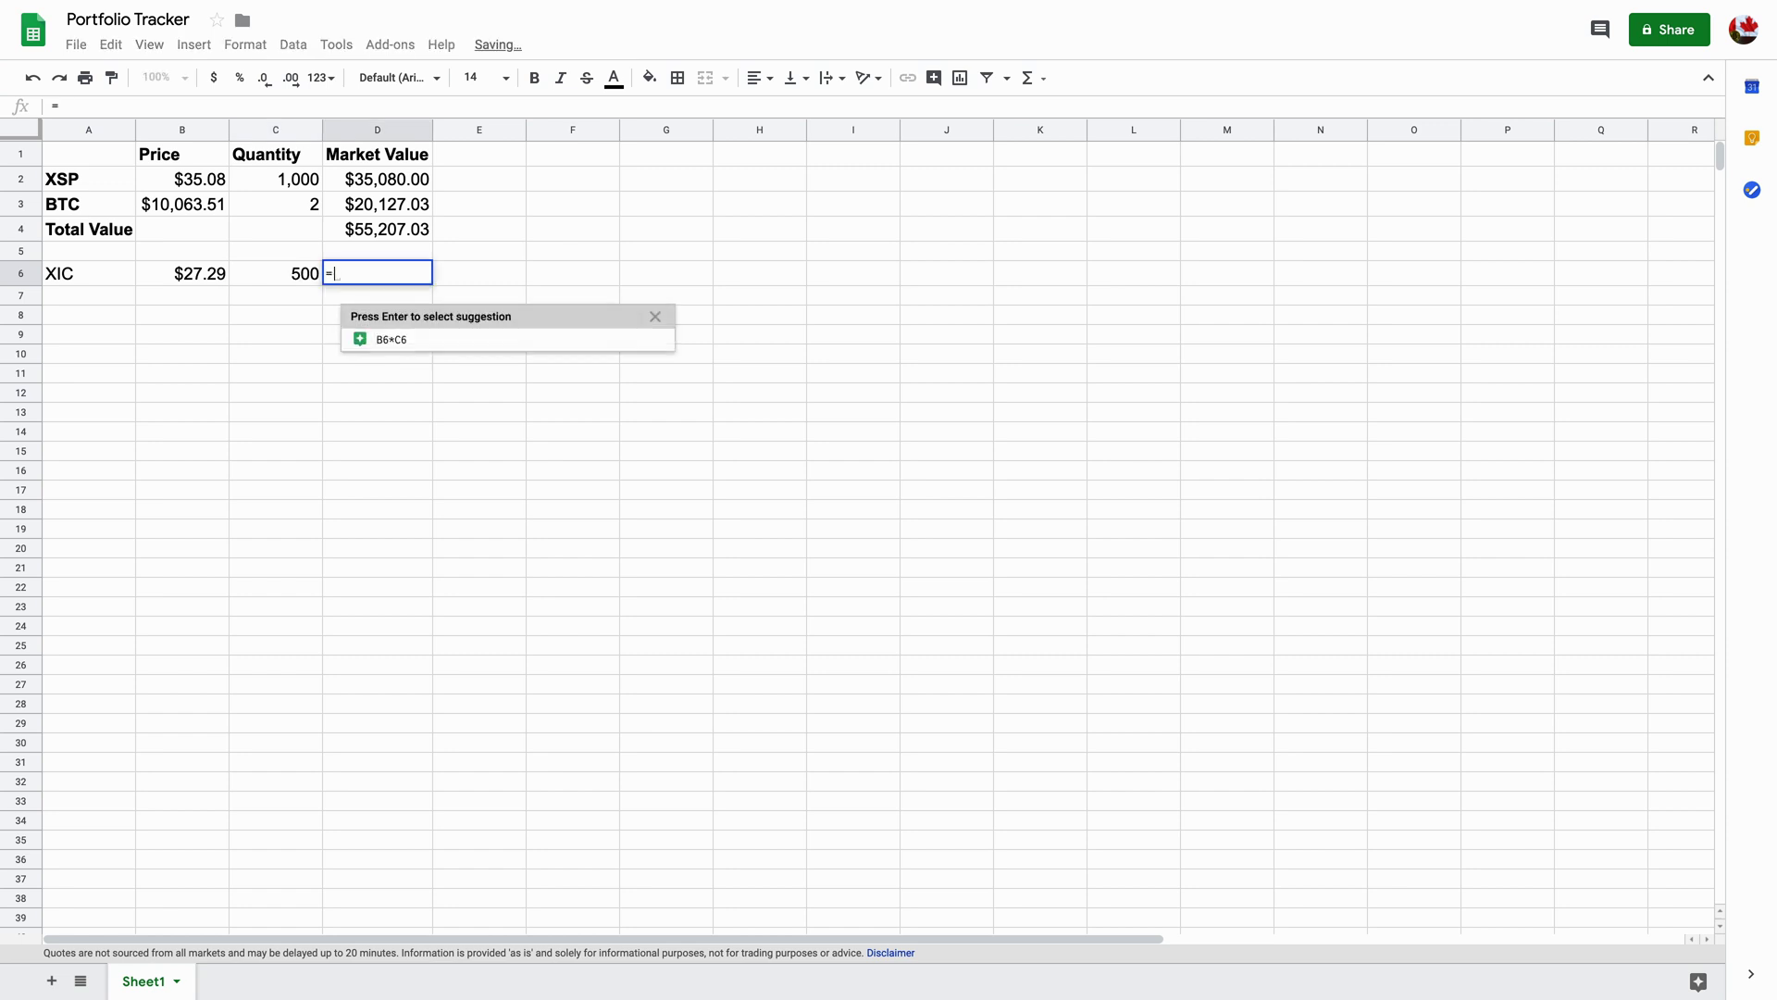
text(B)
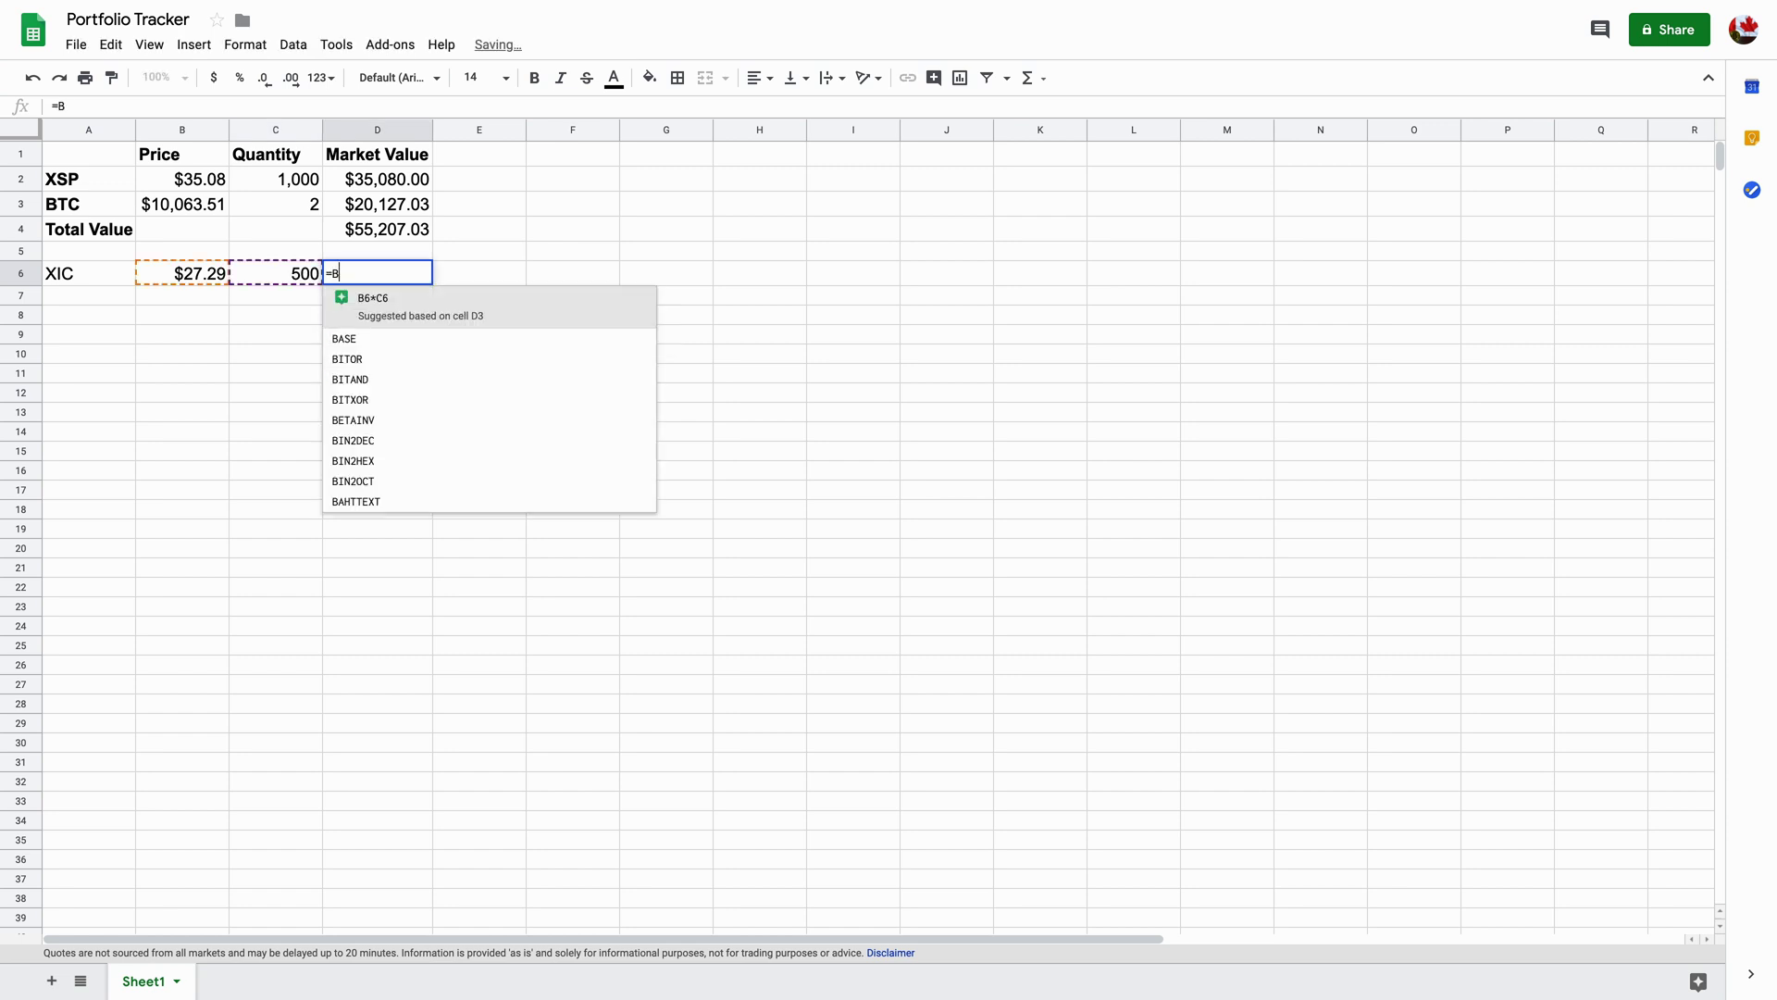
text(6*C6)
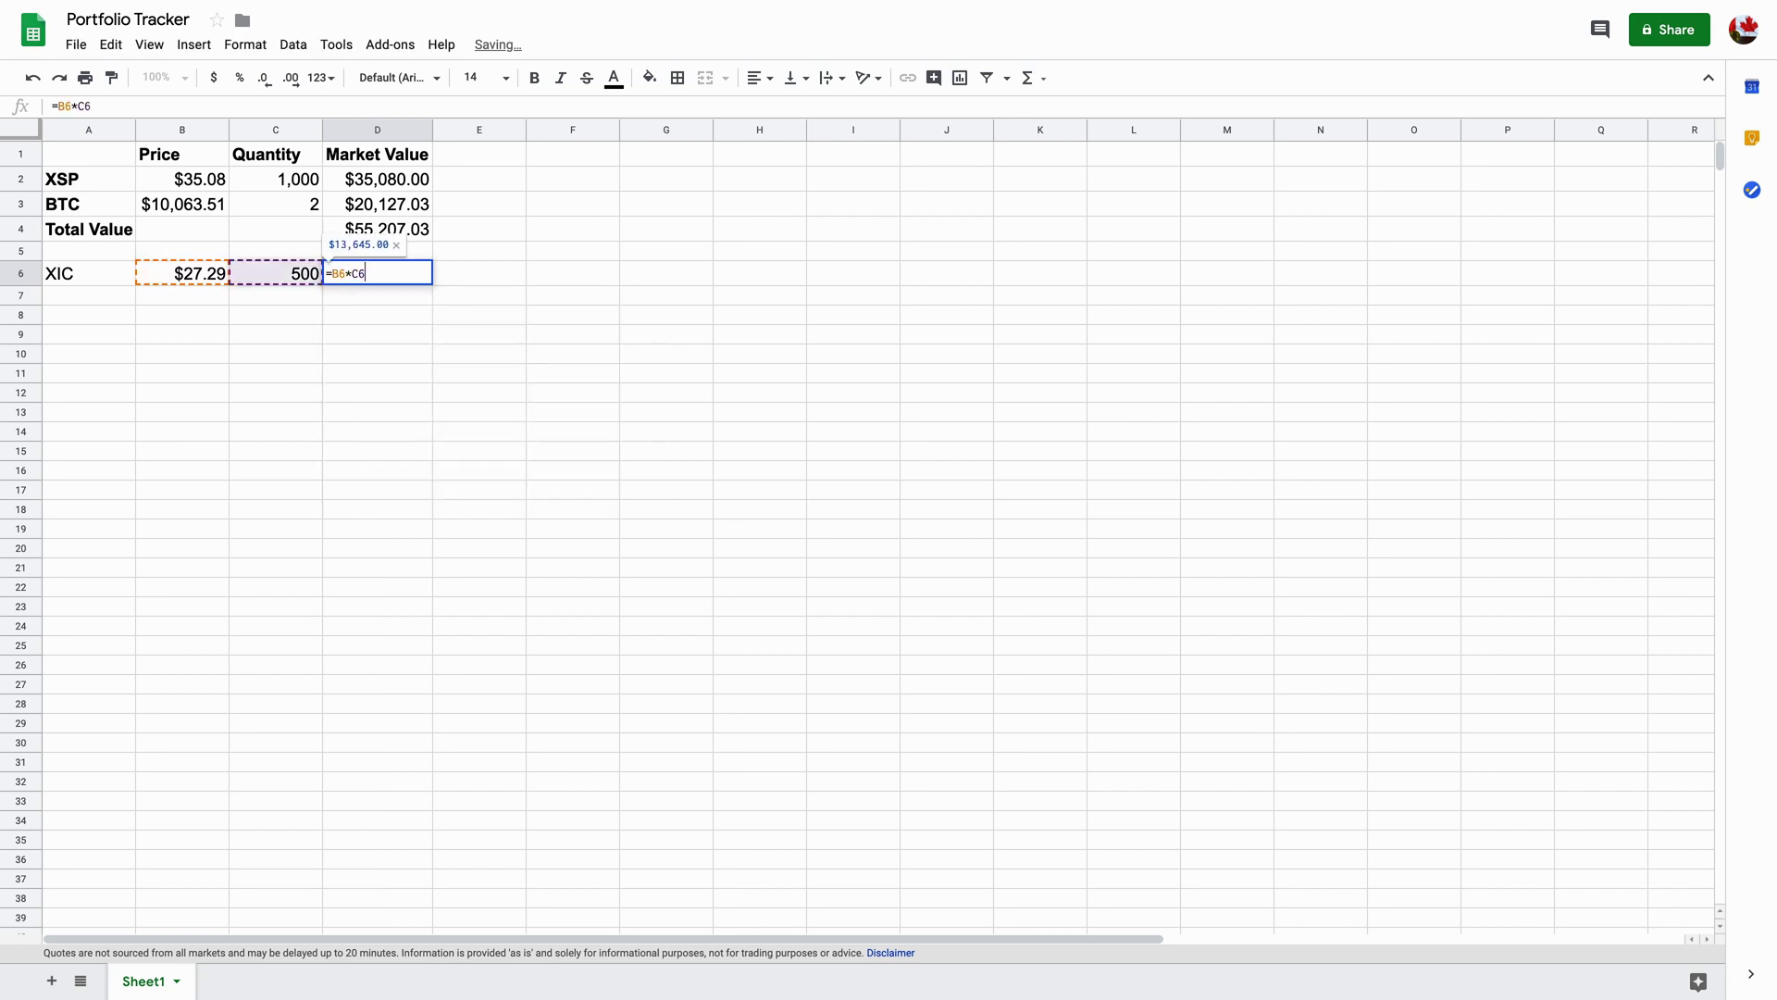
key(Return)
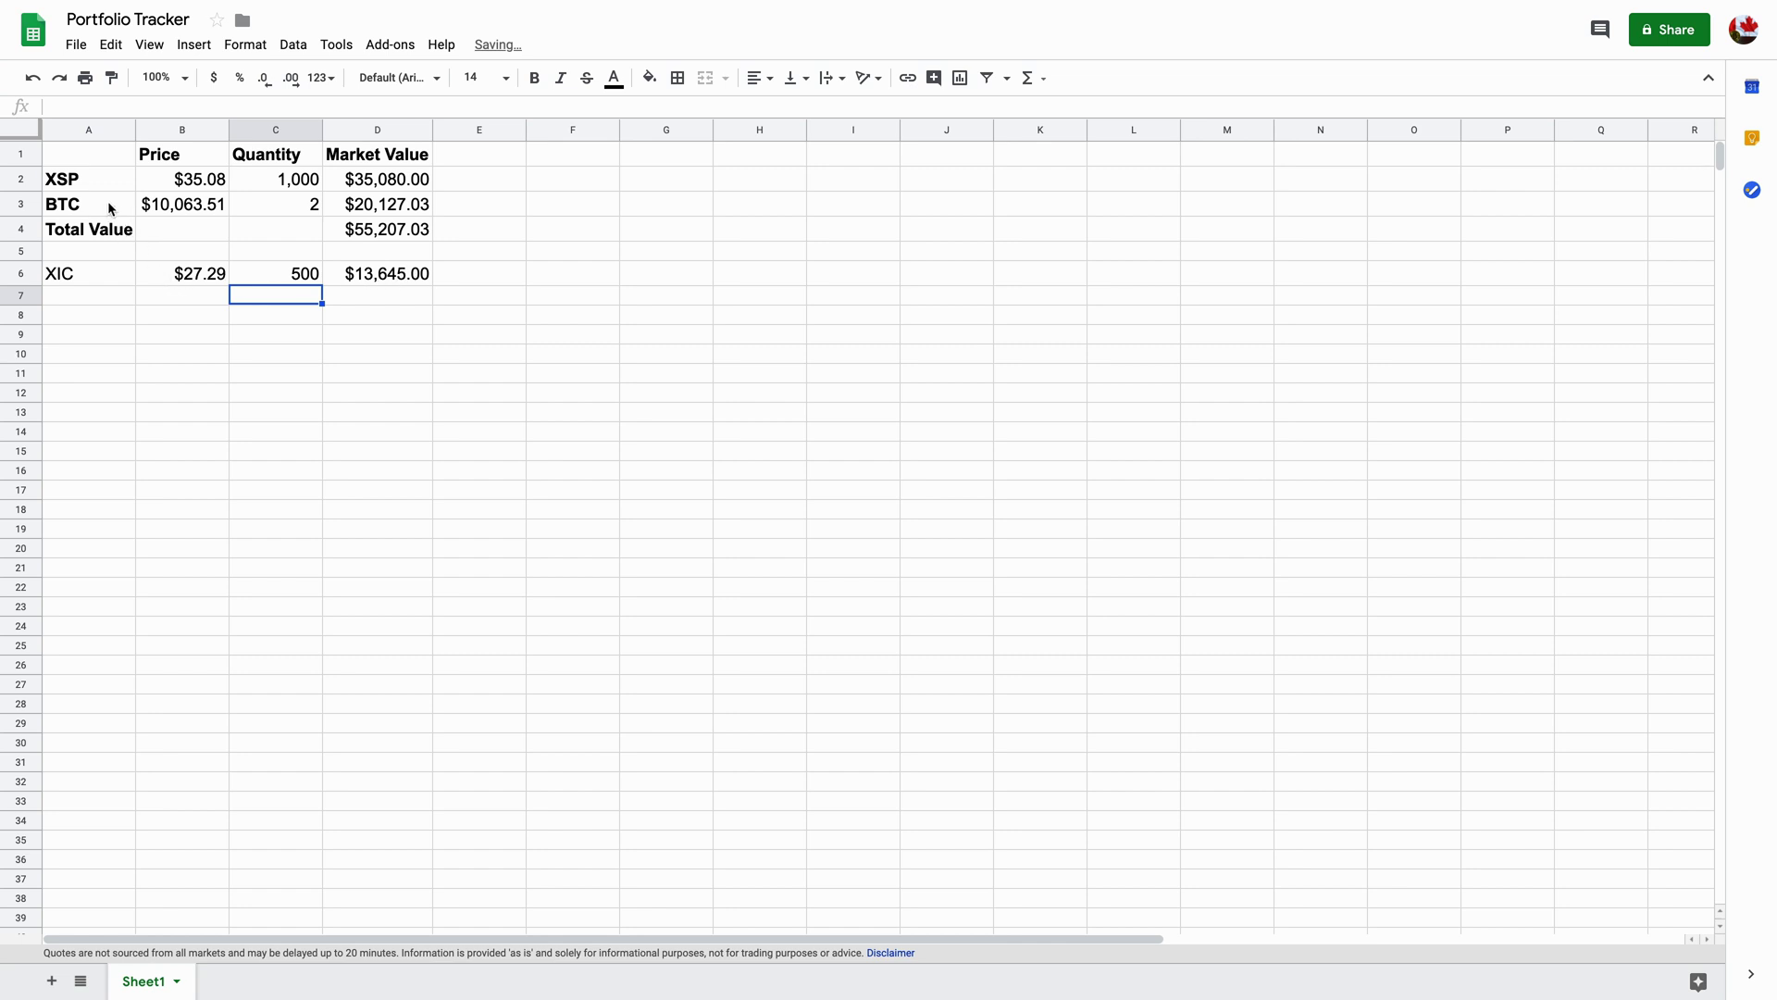
Copy the BTC price formula and label a new row ETH in A7.
click(176, 209)
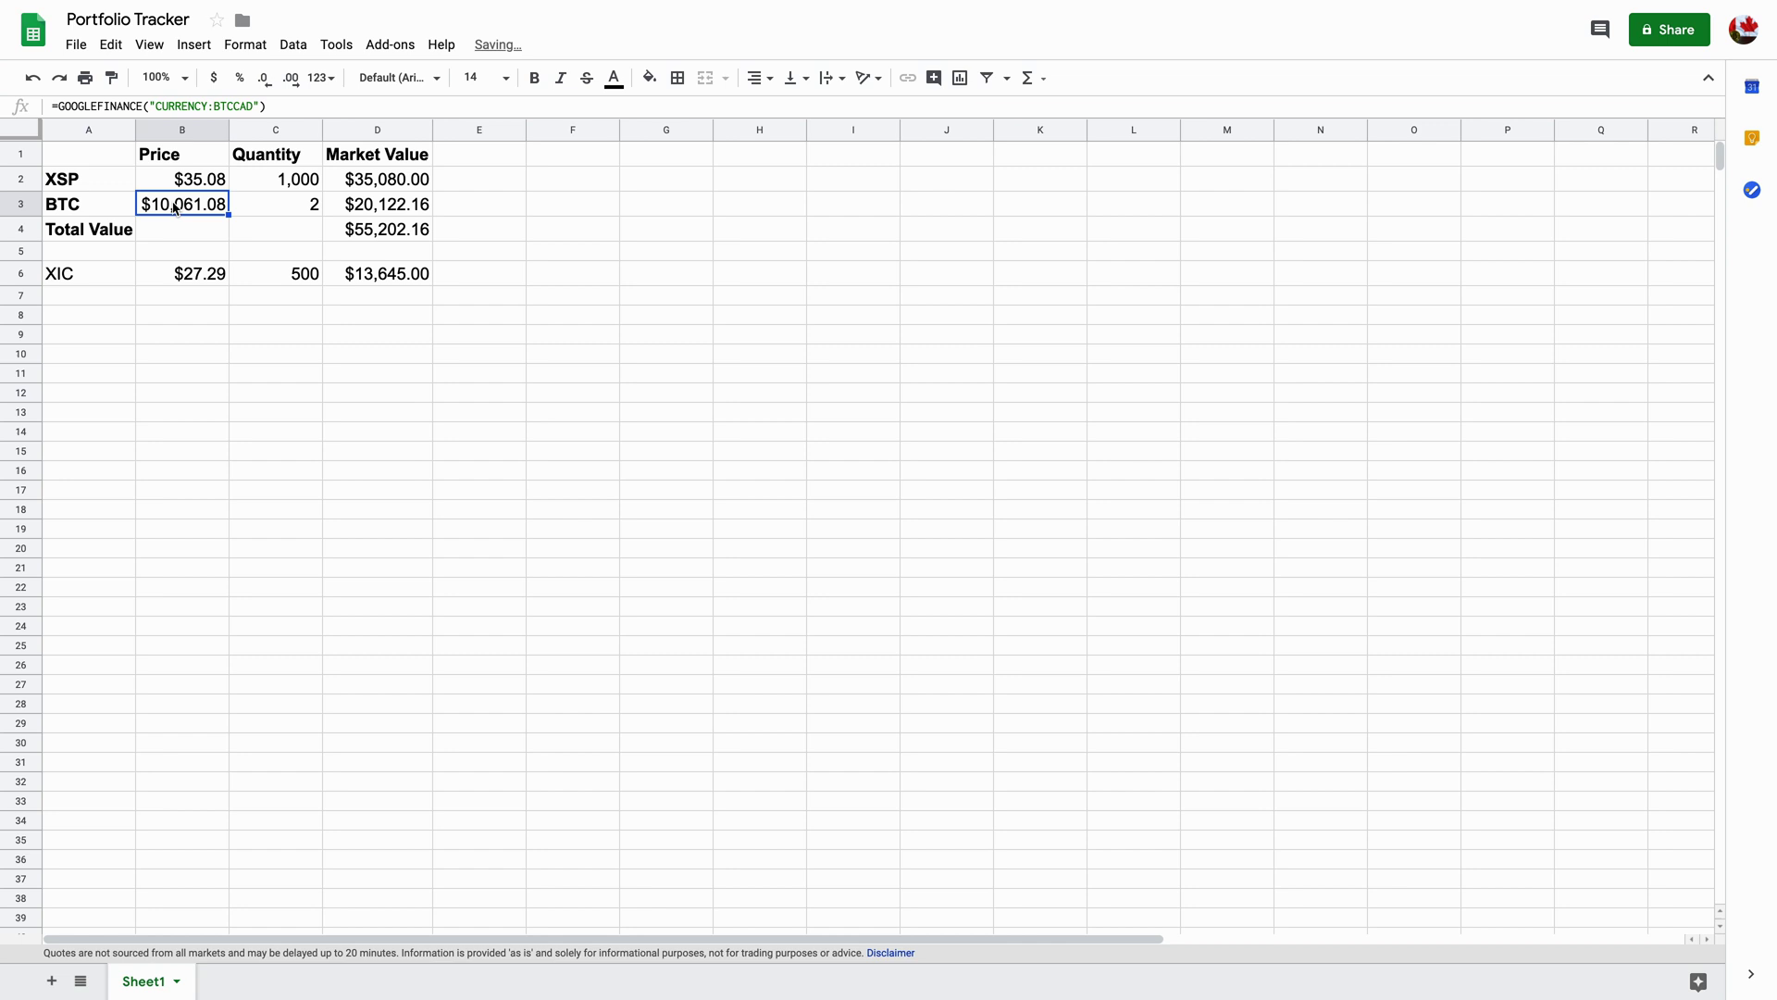
click(244, 99)
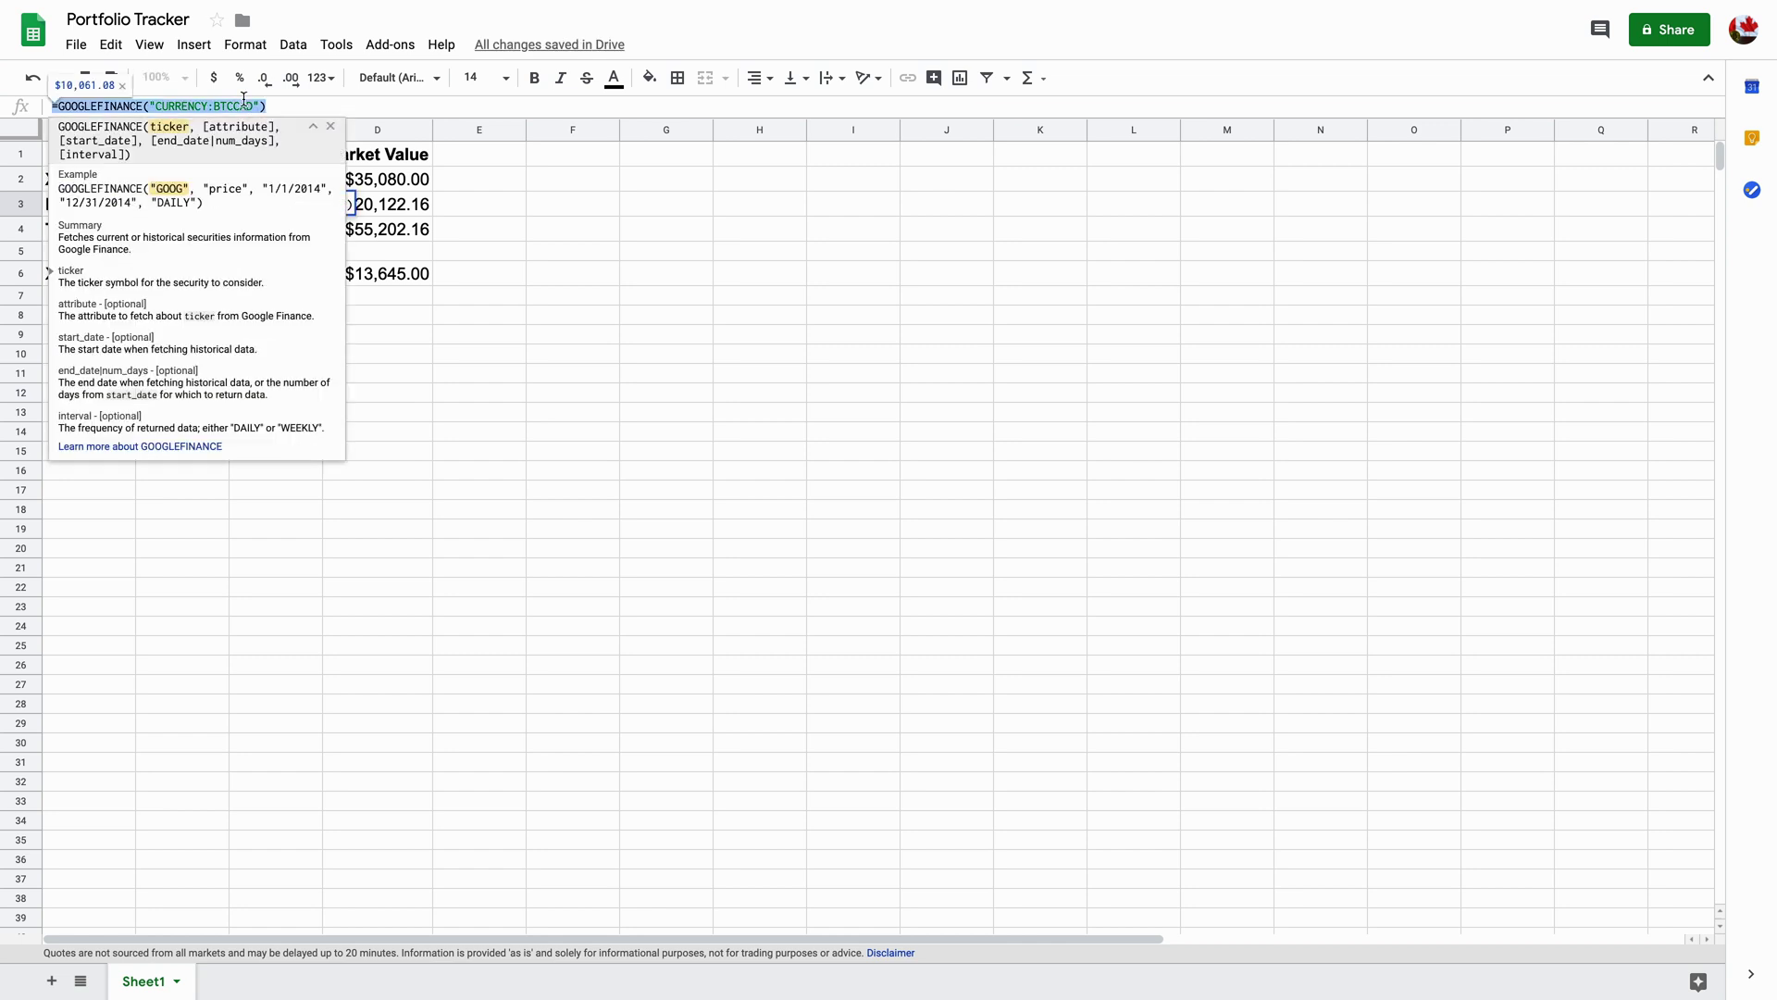
click(536, 298)
click(116, 306)
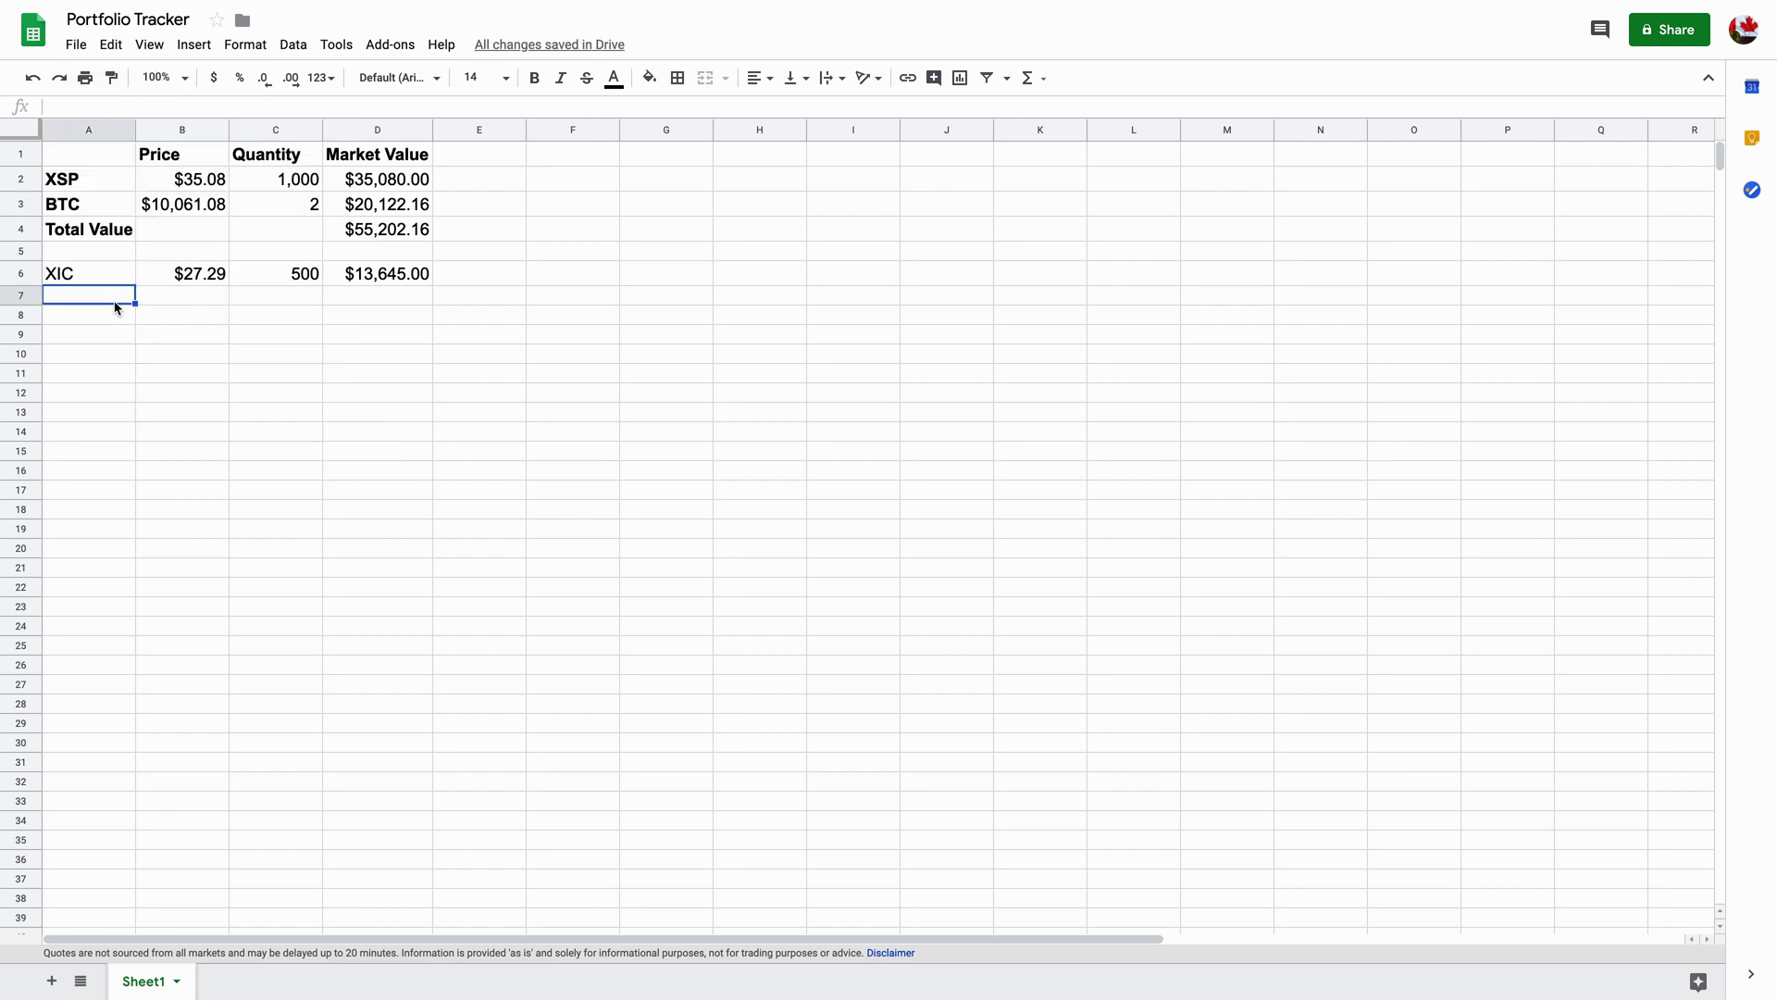
text(ETH)
key(Tab)
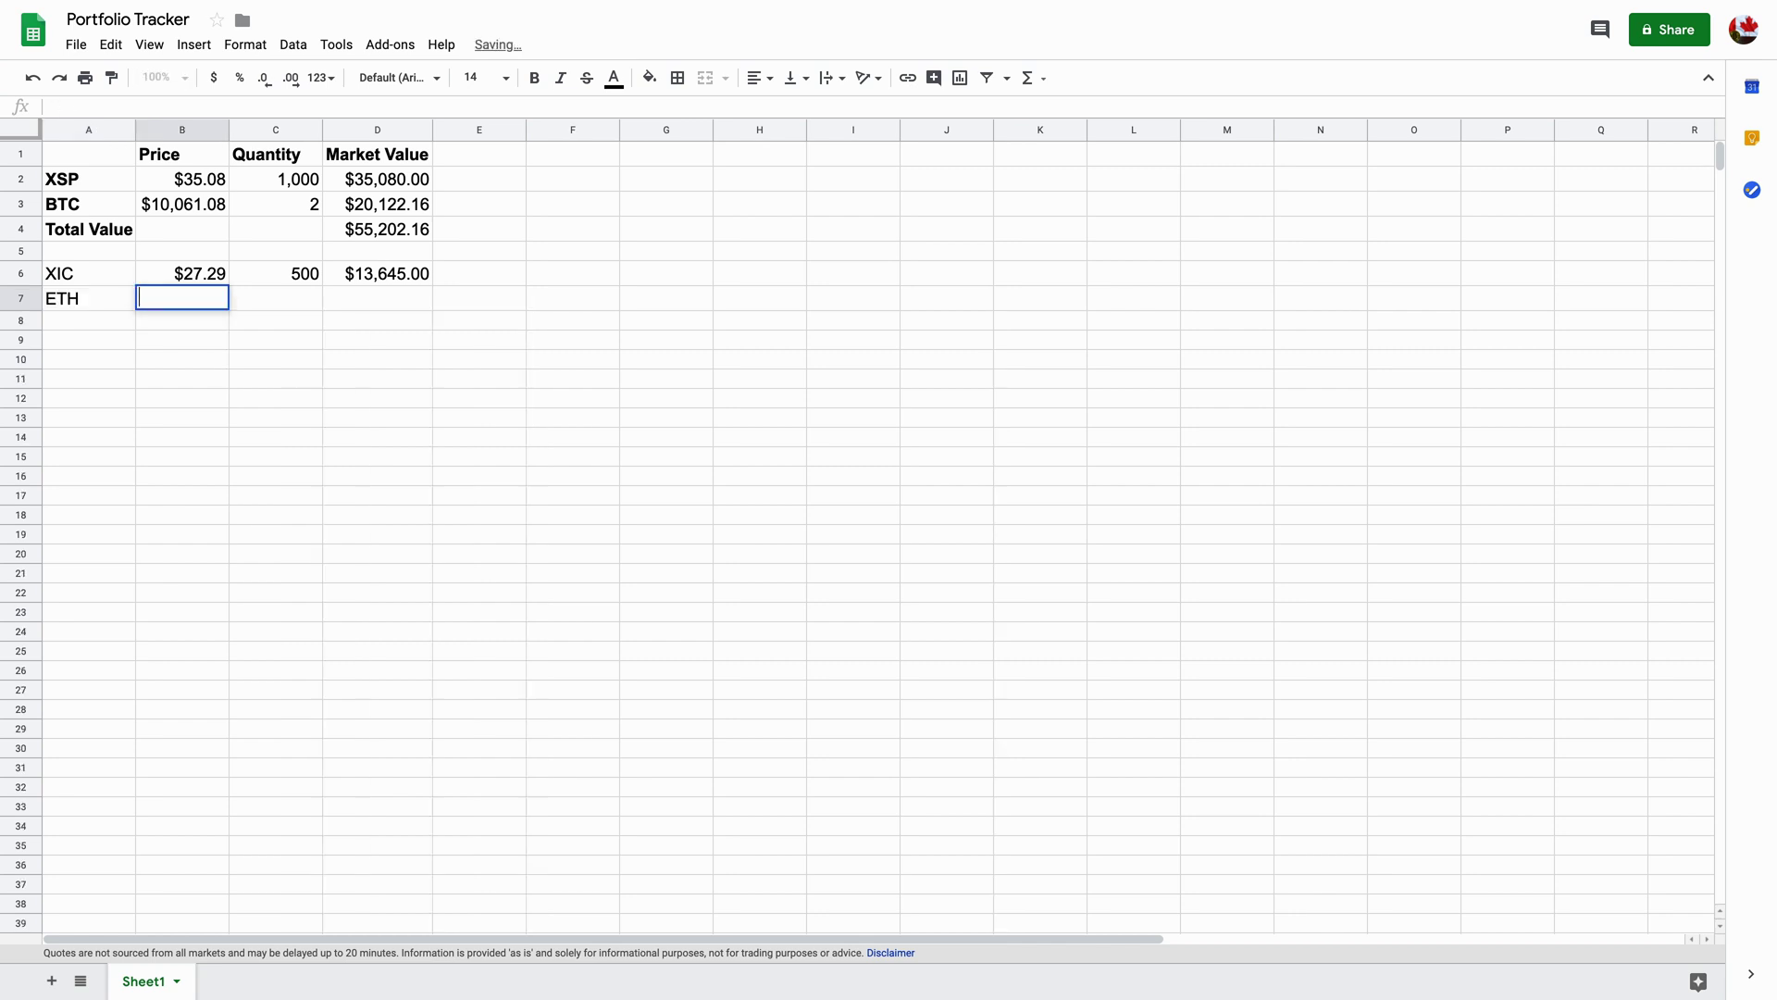
Paste the formula into B7 with BTCCAD changed to ETHCAD, giving $205.20.
text(=GOOGLEFINANCE("CURRENCY:BTCCAD"))
key(Left)
key(Left)
key(Left)
key(Left)
key(Left)
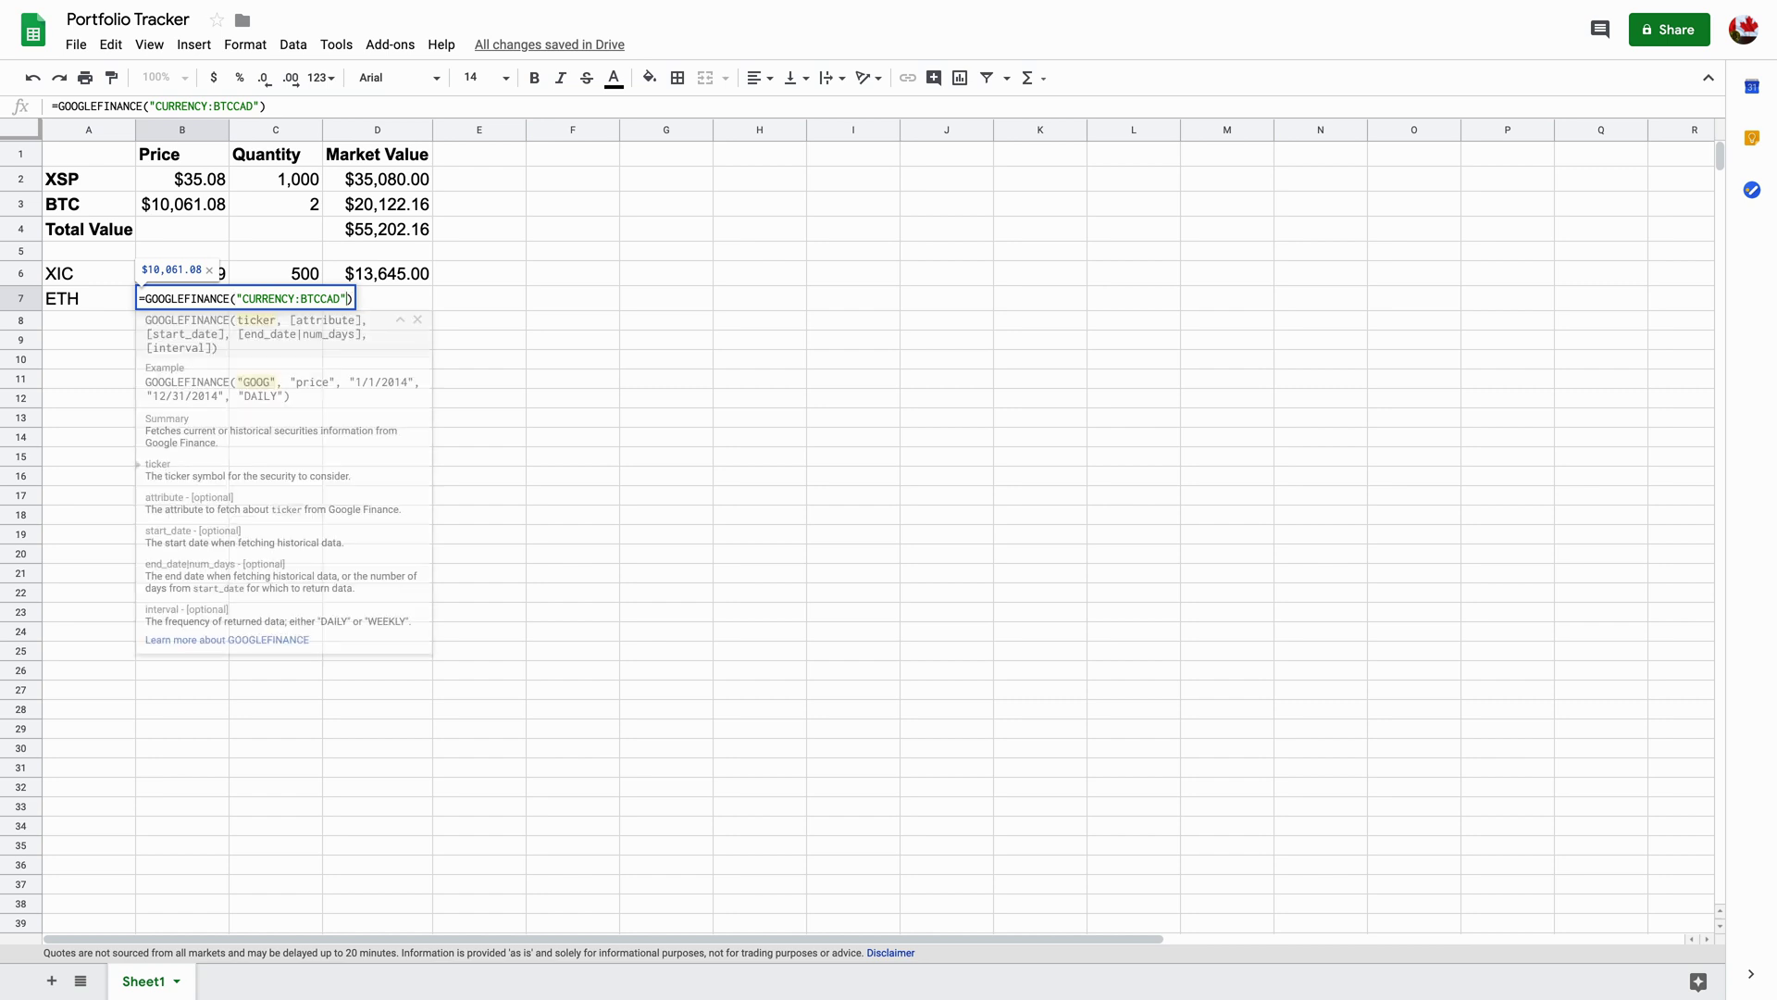
key(BackSpace)
key(BackSpace)
key(BackSpace)
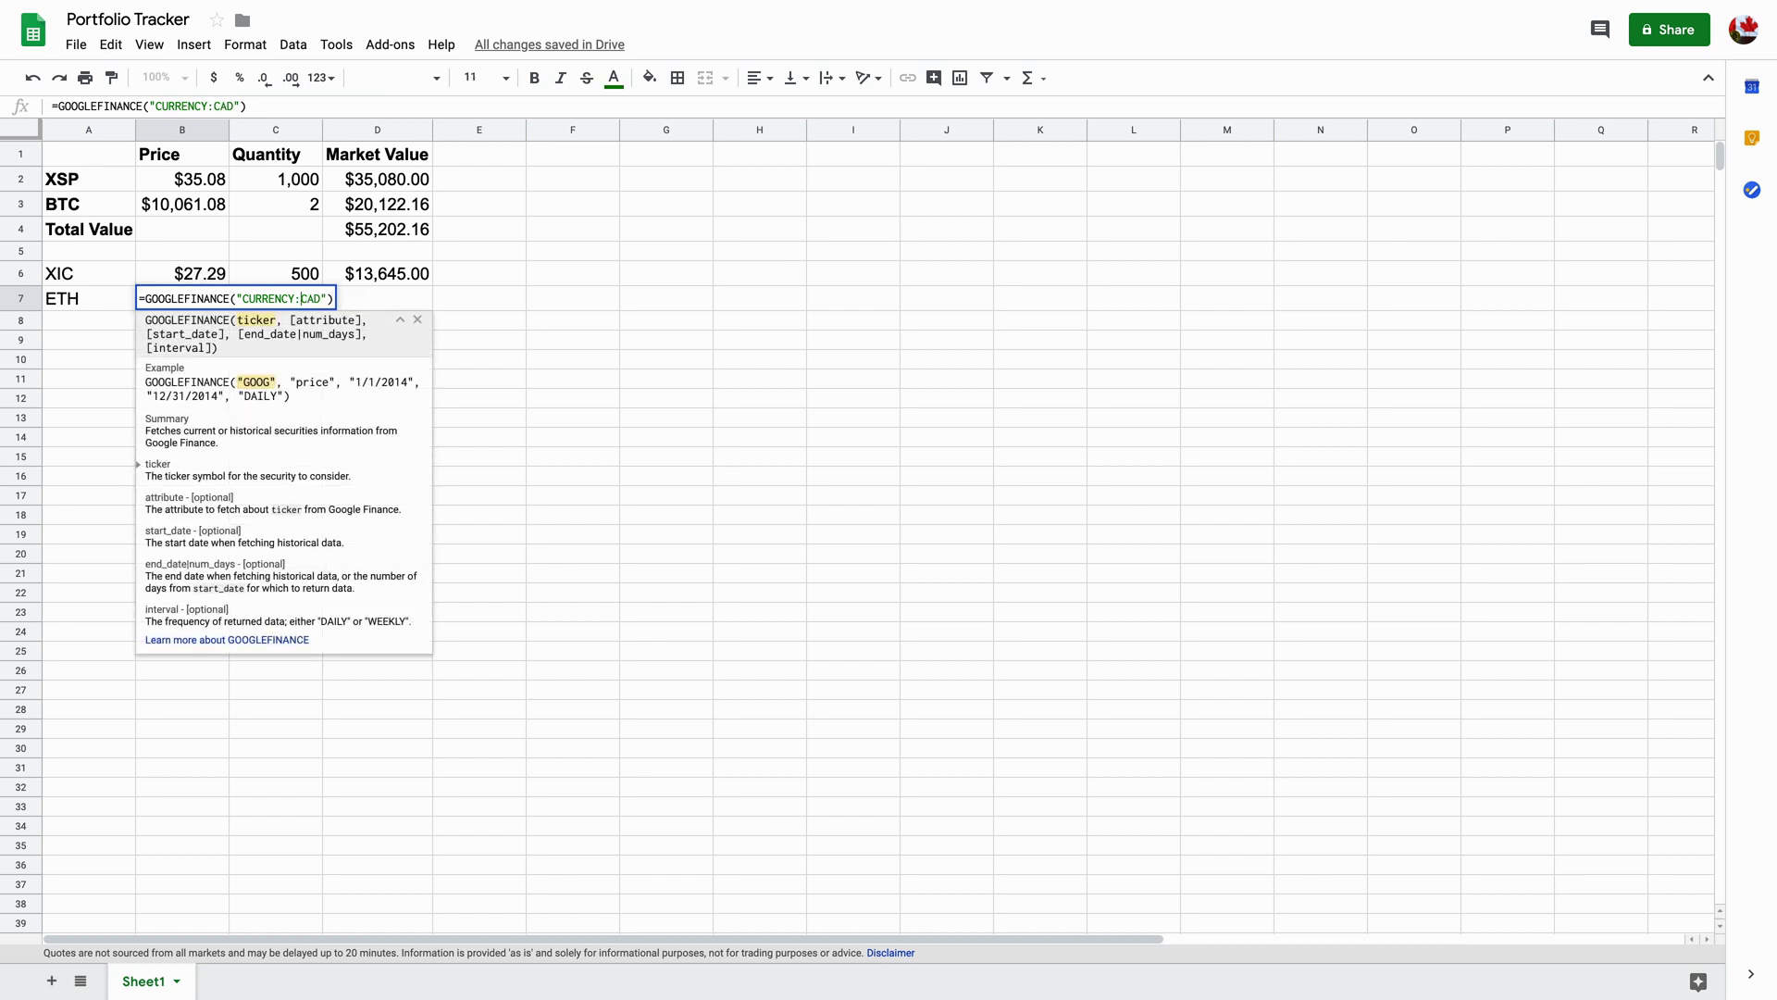
text(ETH)
key(Return)
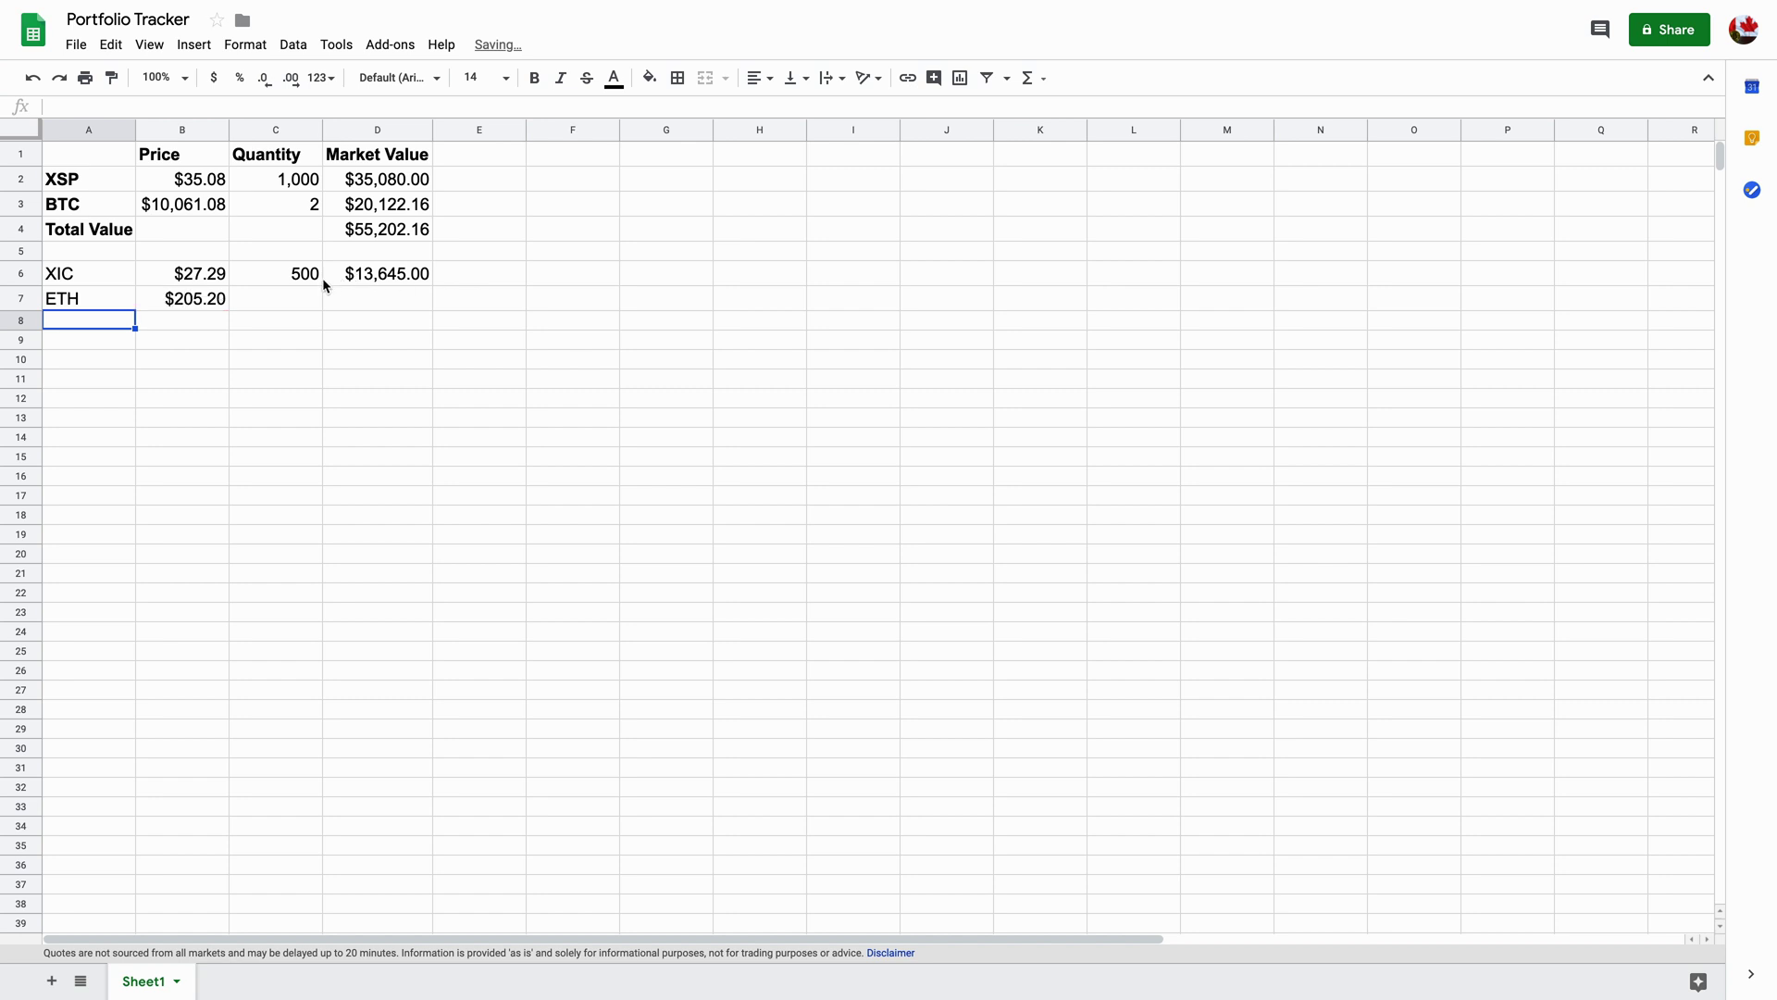
click(309, 304)
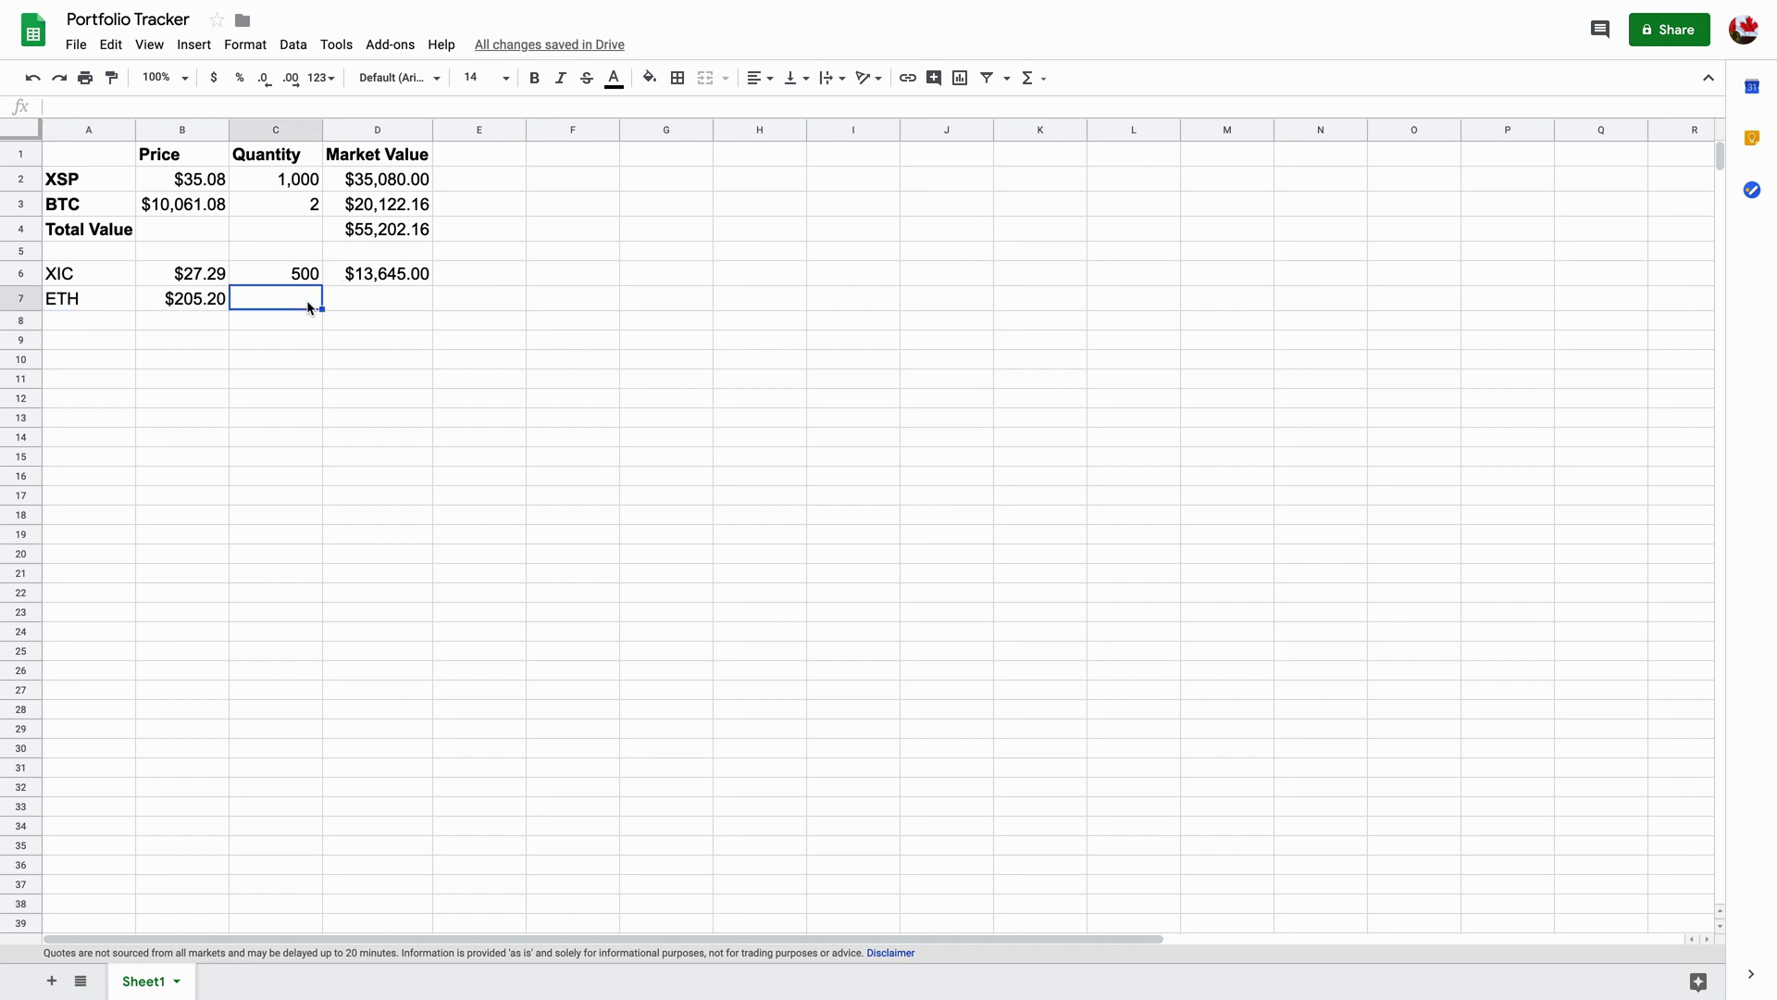
Enter ETH quantity 3 and fill D6's =B6*C6 down to D7, giving $615.61.
text(3)
click(403, 291)
click(408, 278)
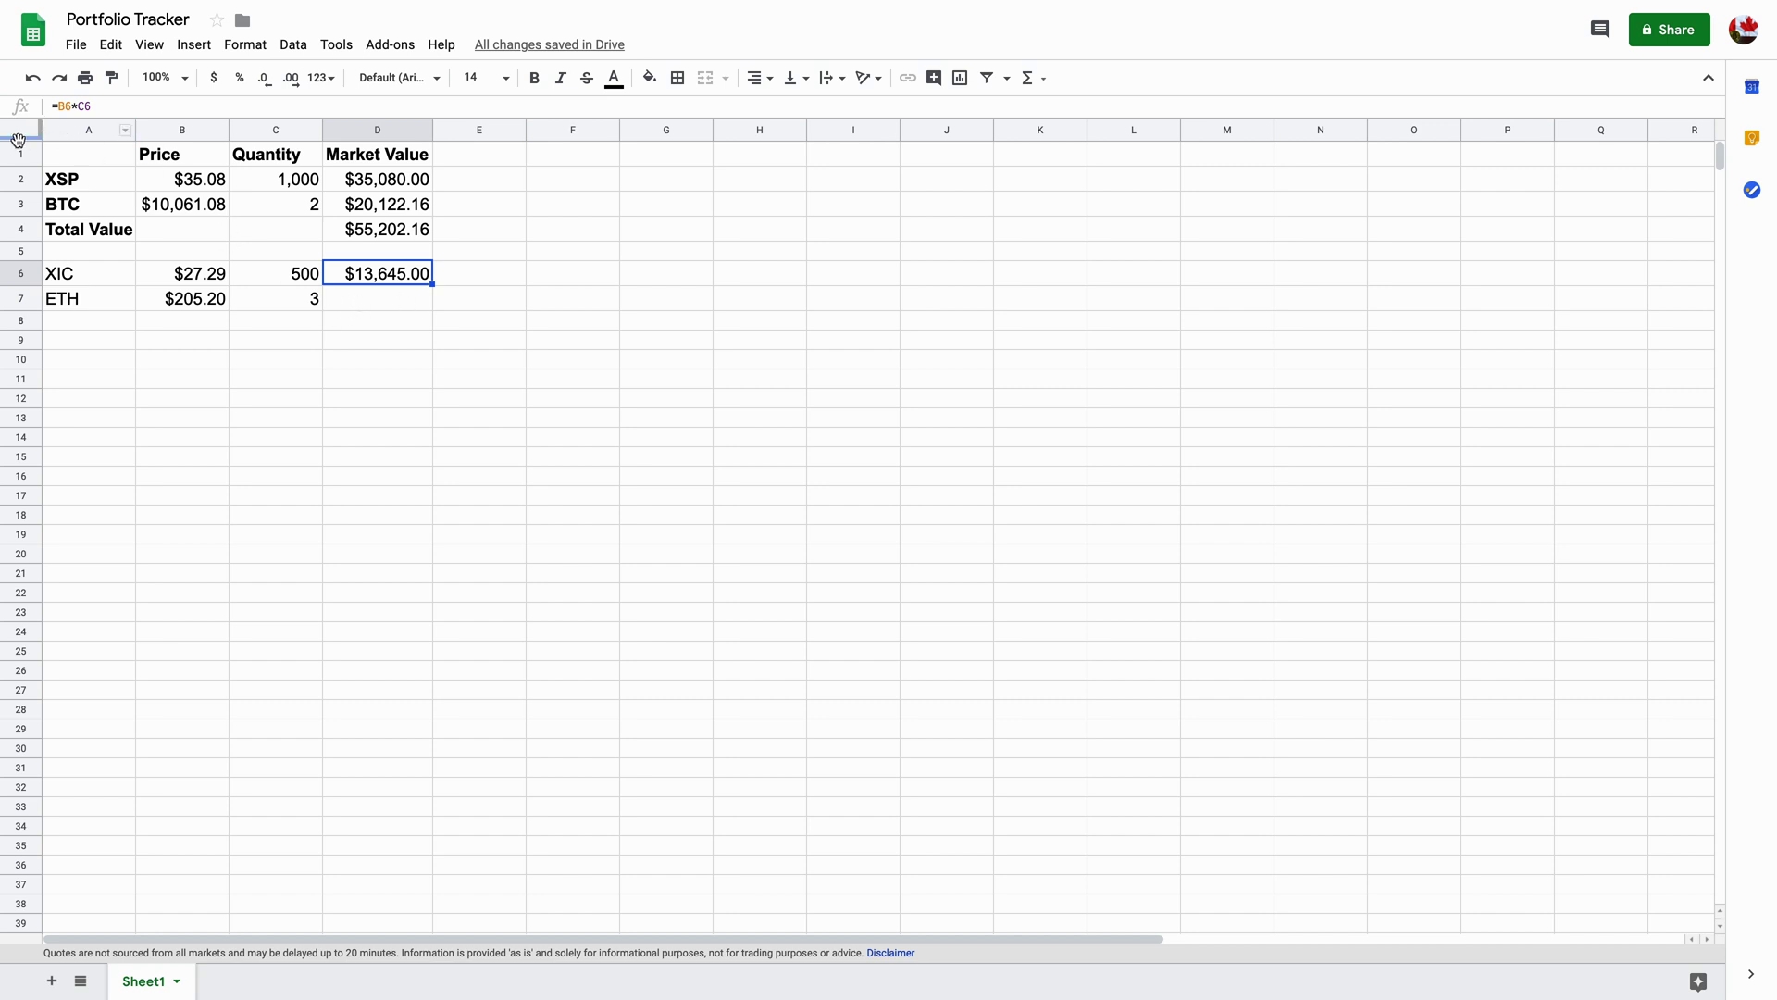
drag(432, 282, 435, 301)
click(465, 302)
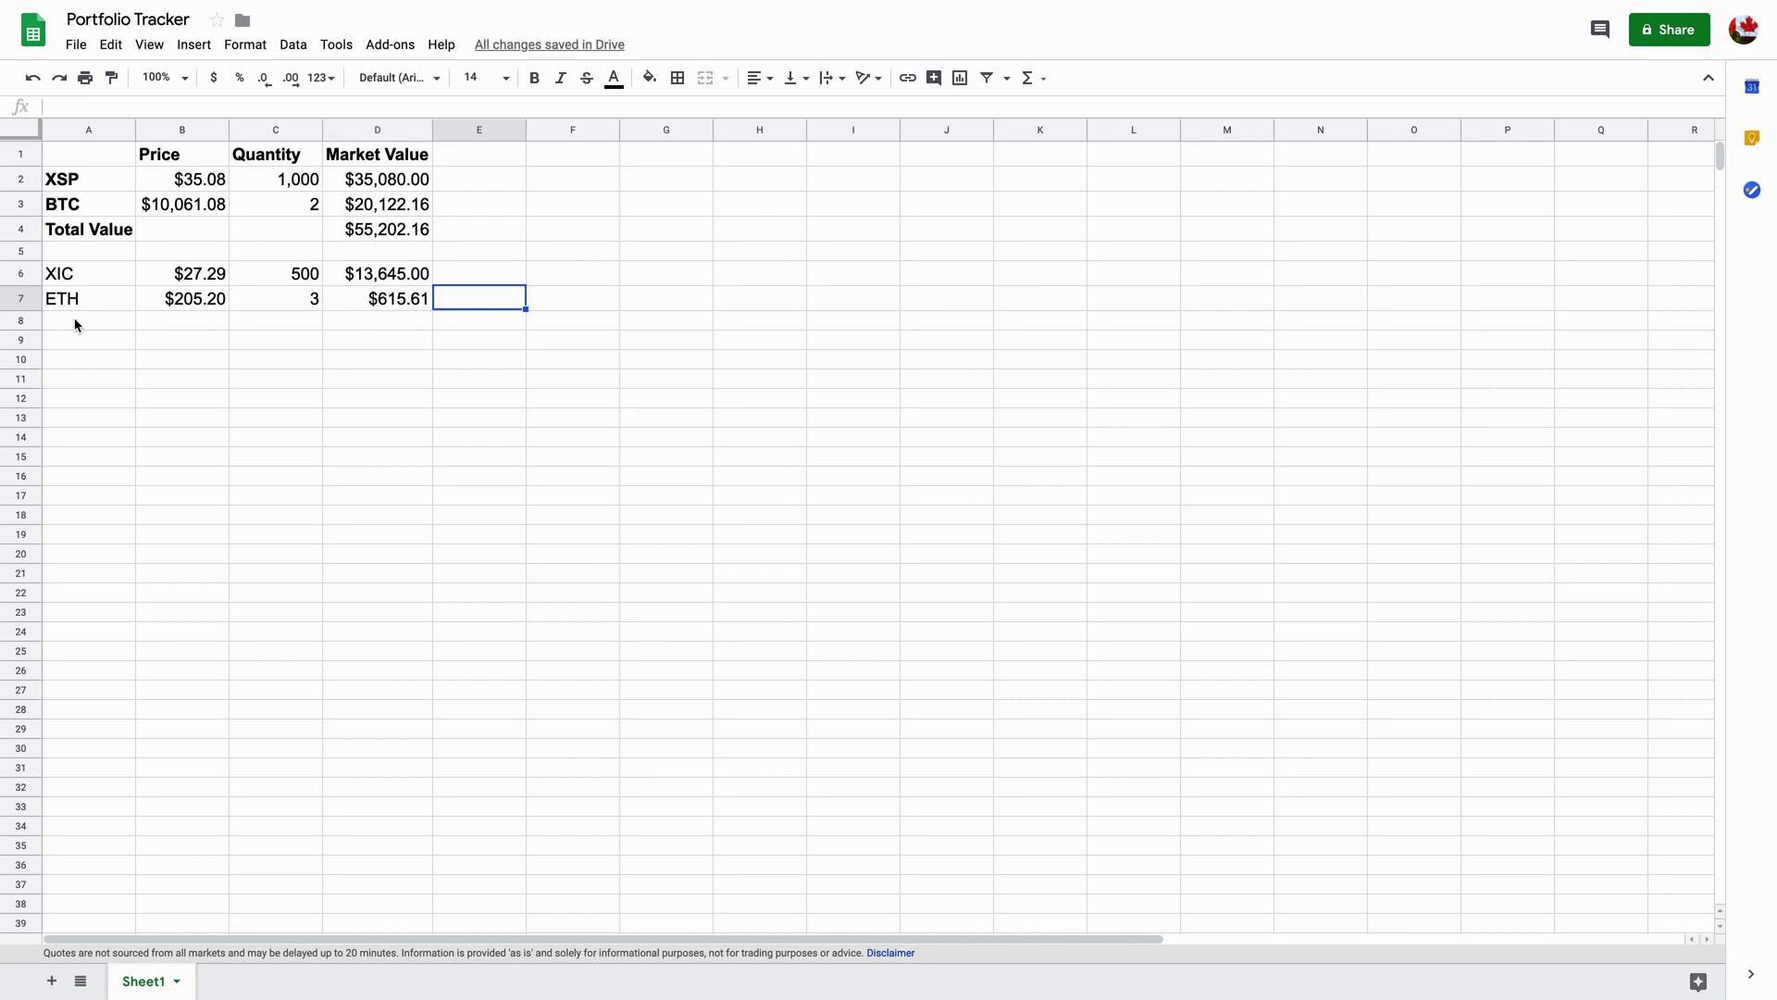
Type the label Total in A8.
click(121, 326)
text(Total)
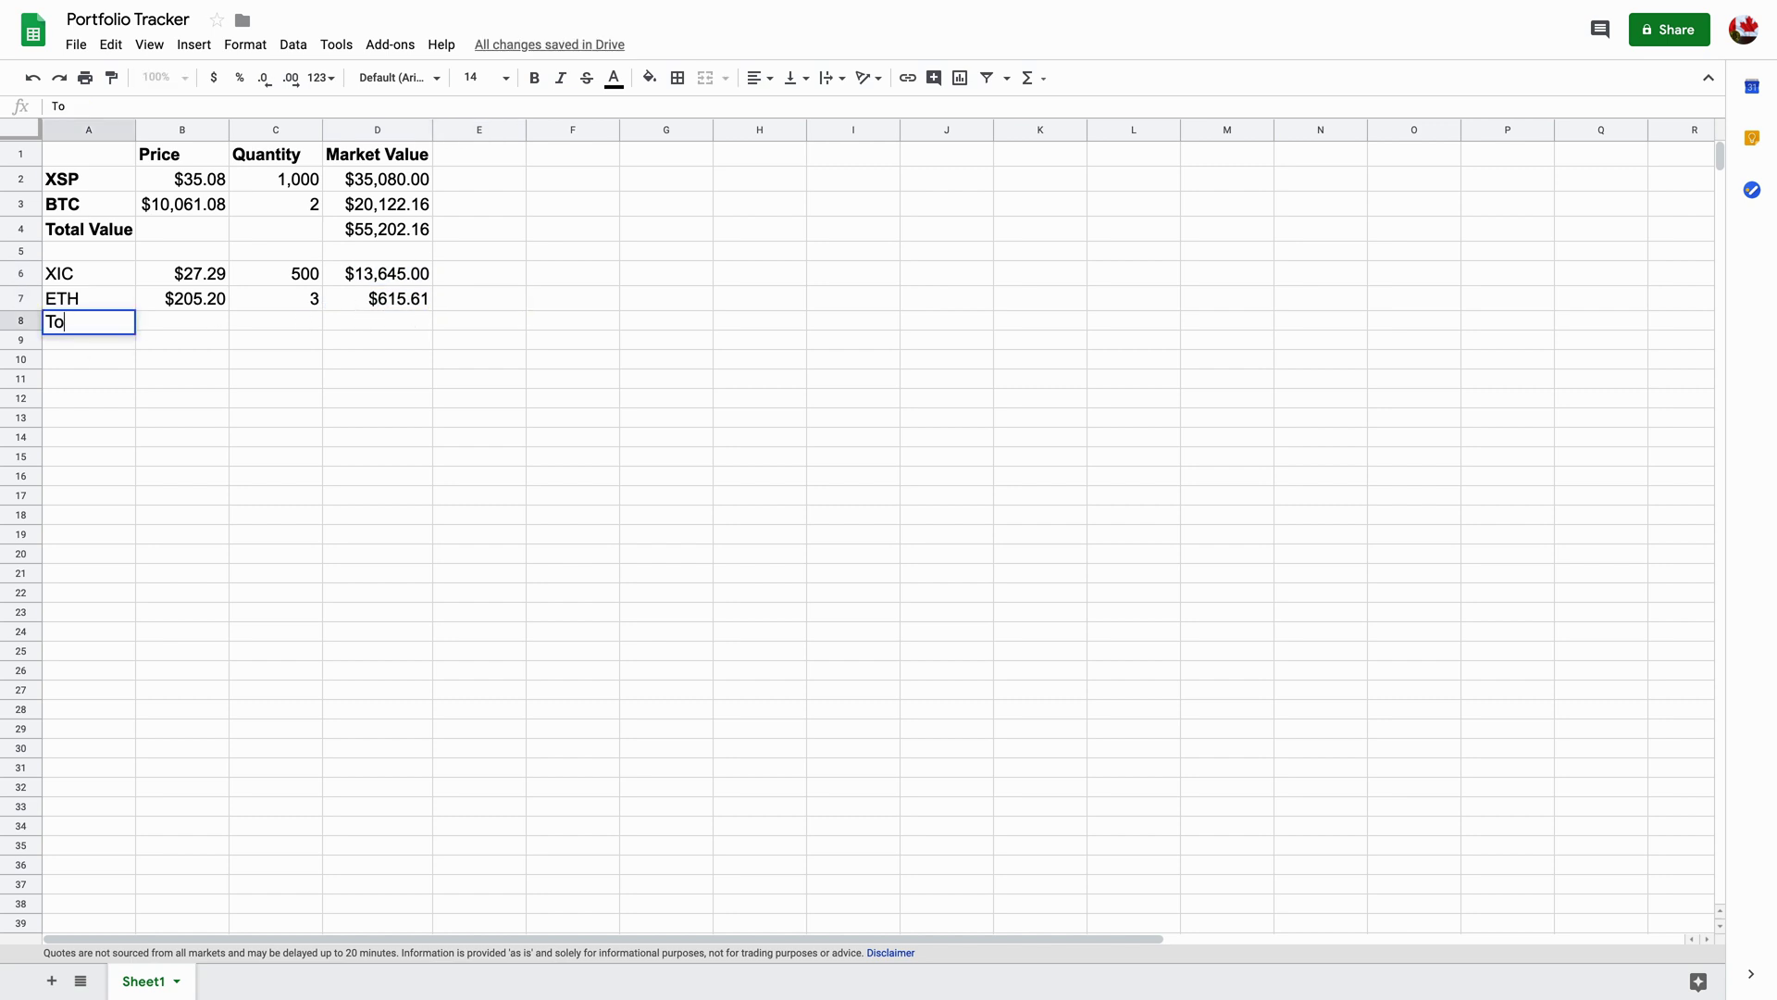
key(Tab)
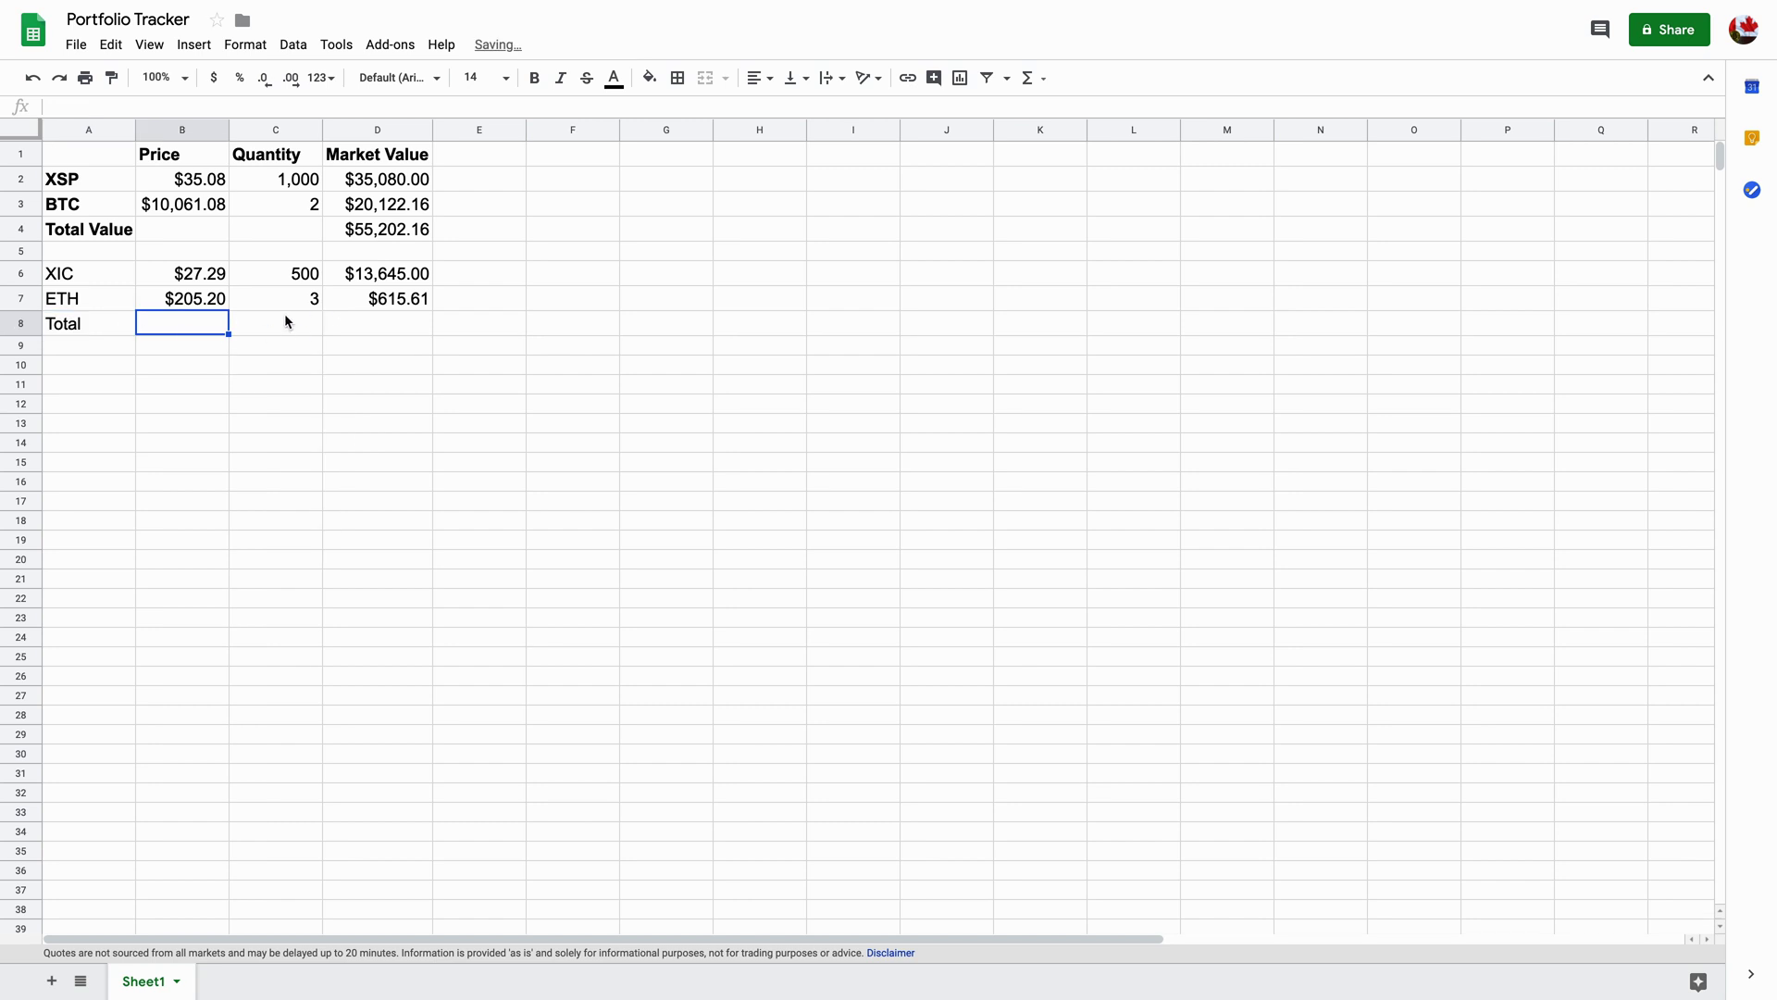
Enter =SUM(D6,D7) in D8, totalling $14,260.61.
click(420, 318)
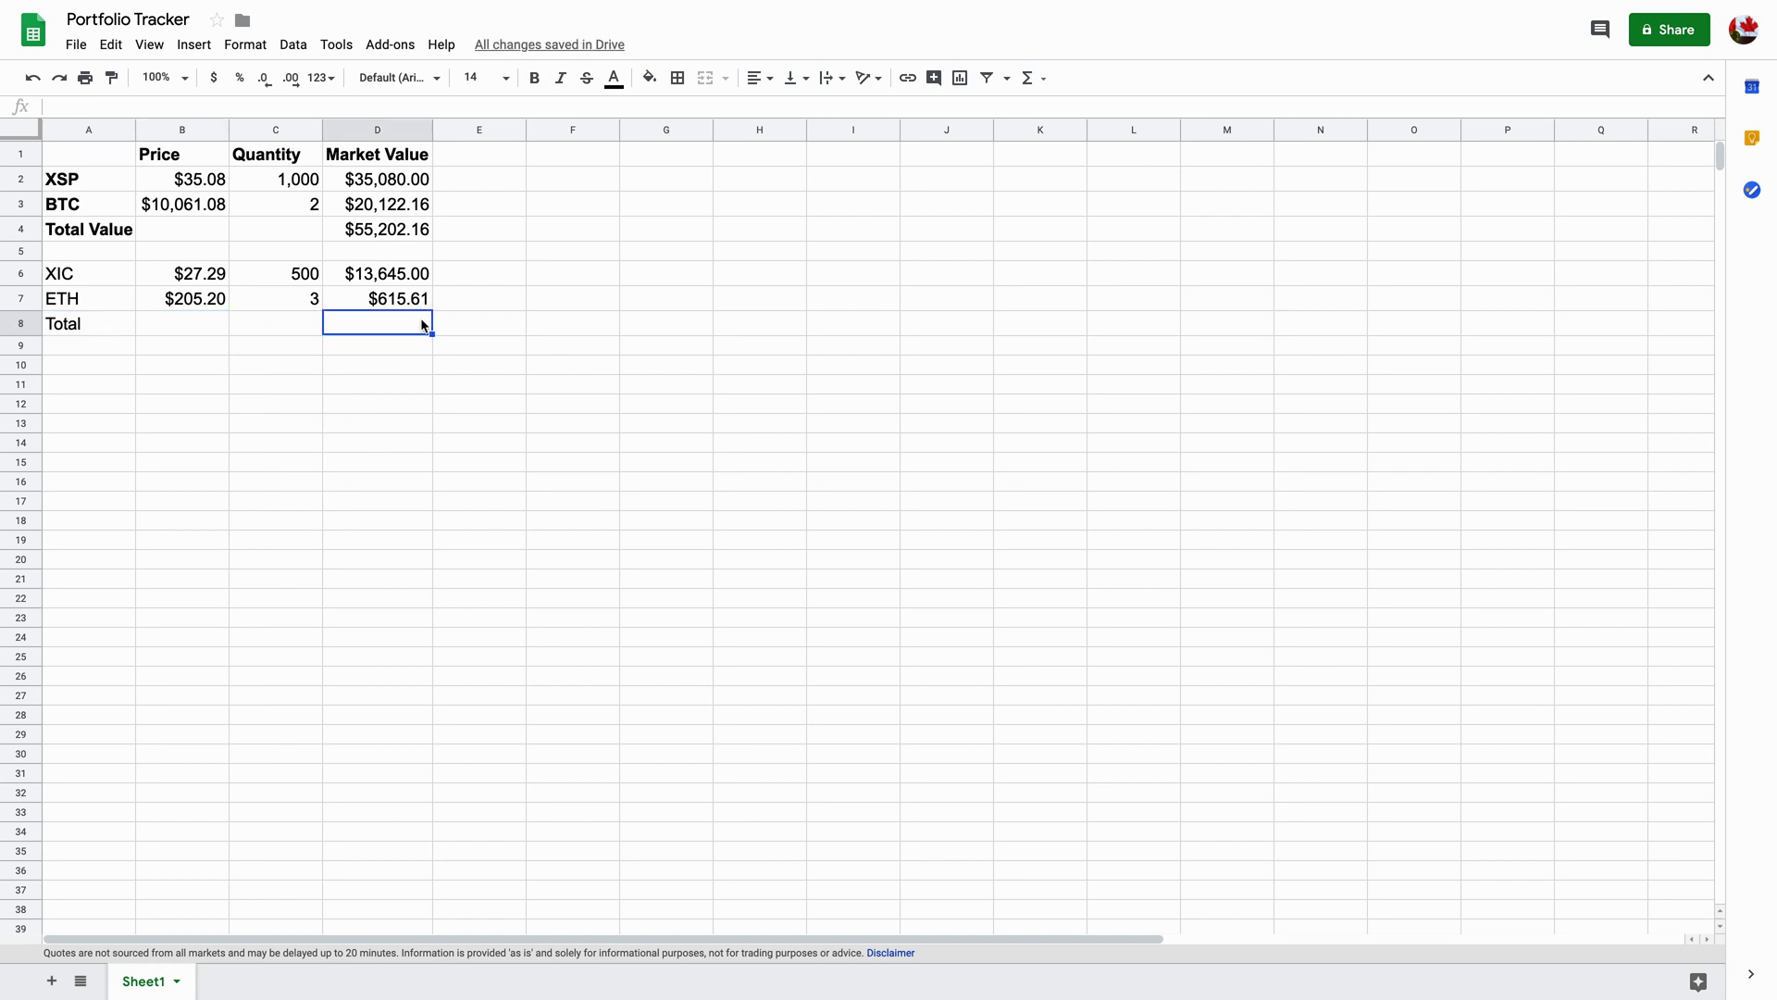
text(=)
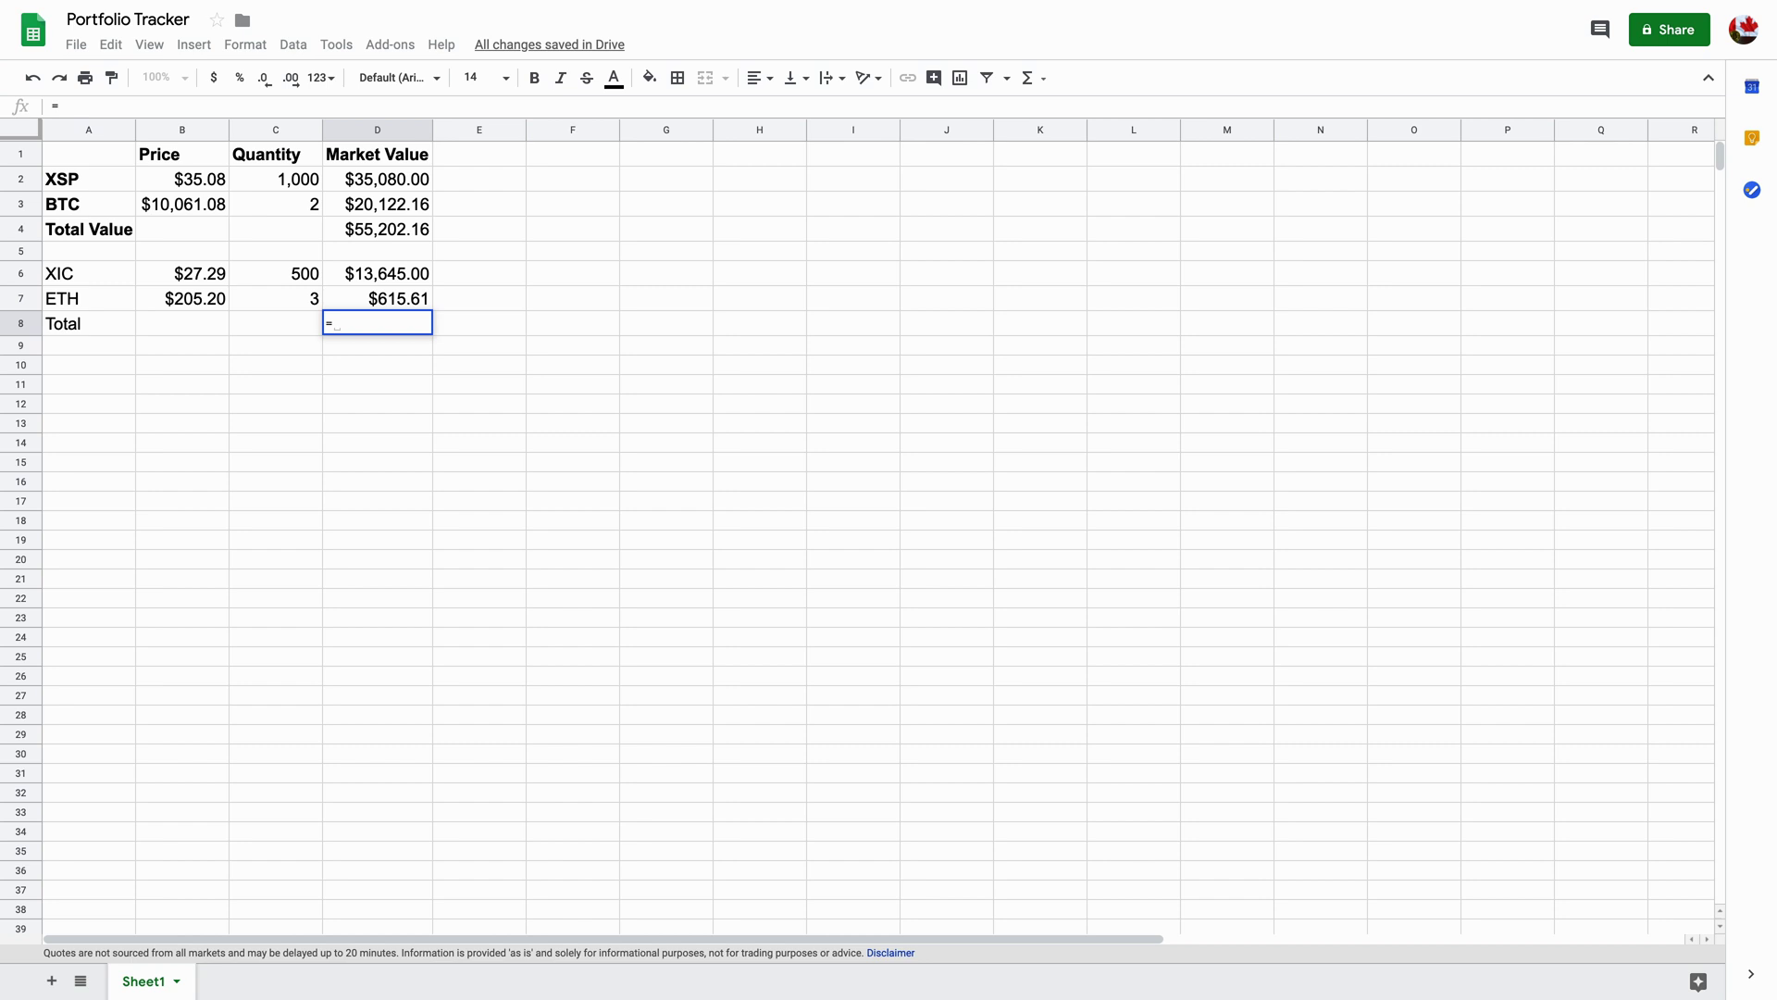
text(SUM()
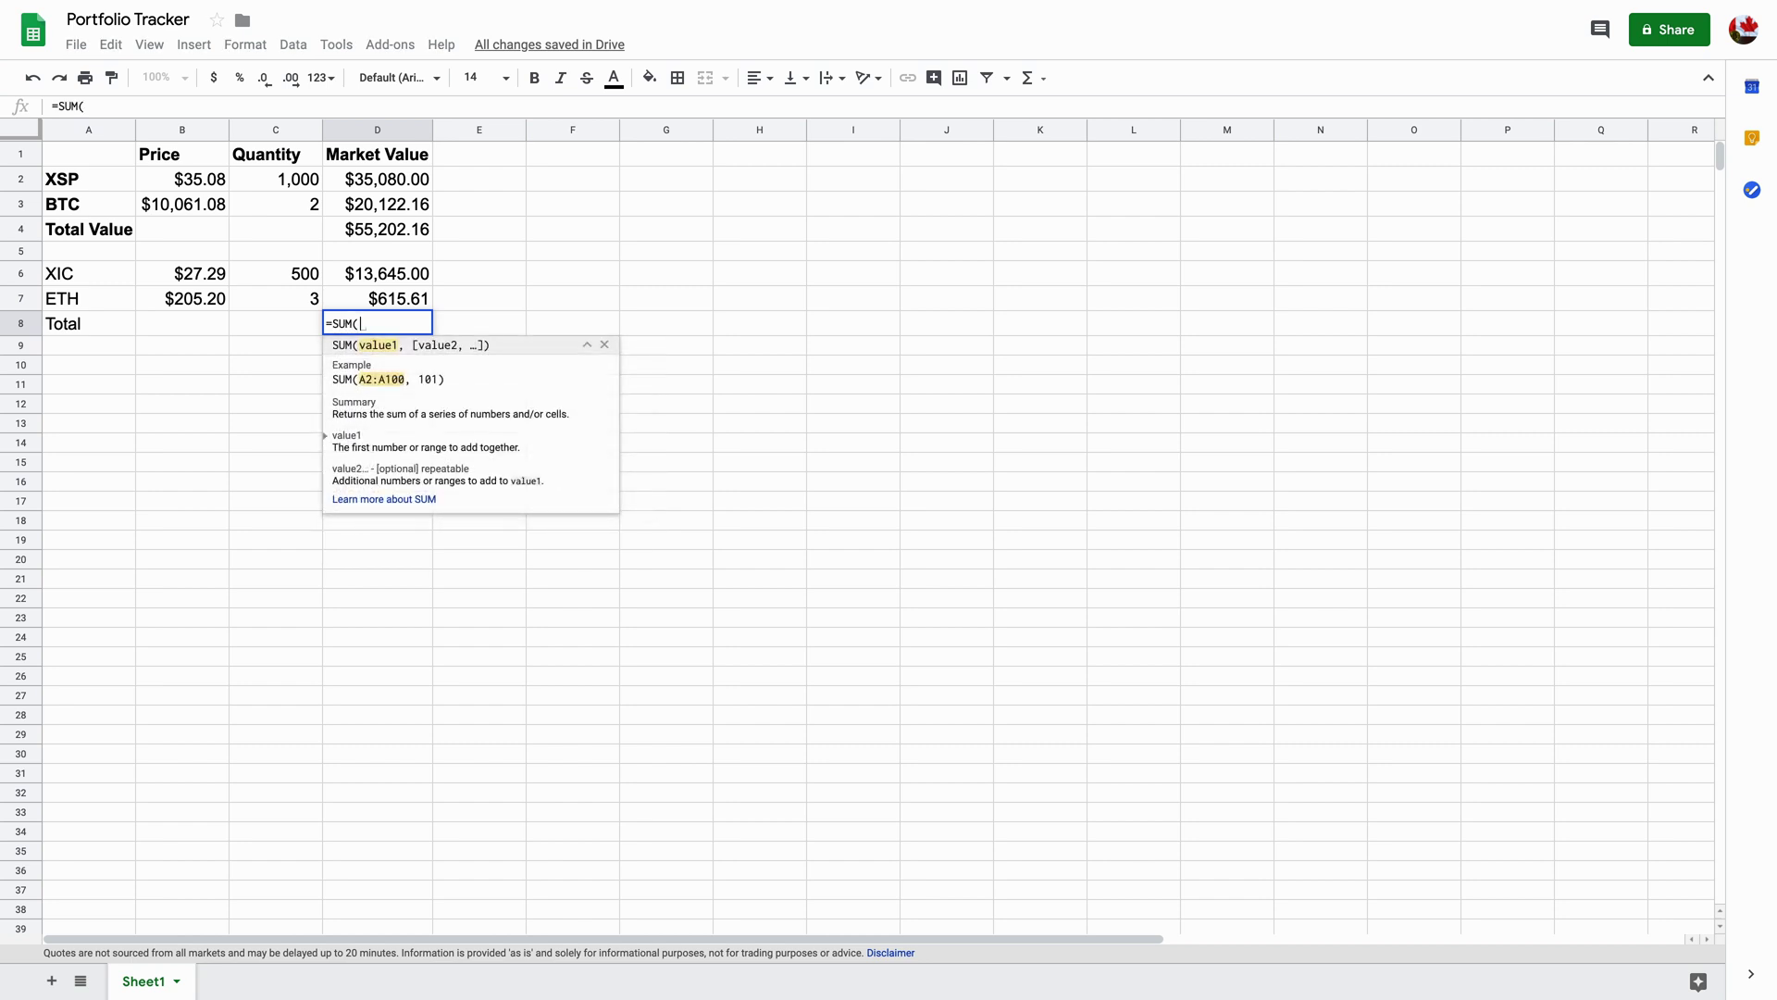
click(419, 281)
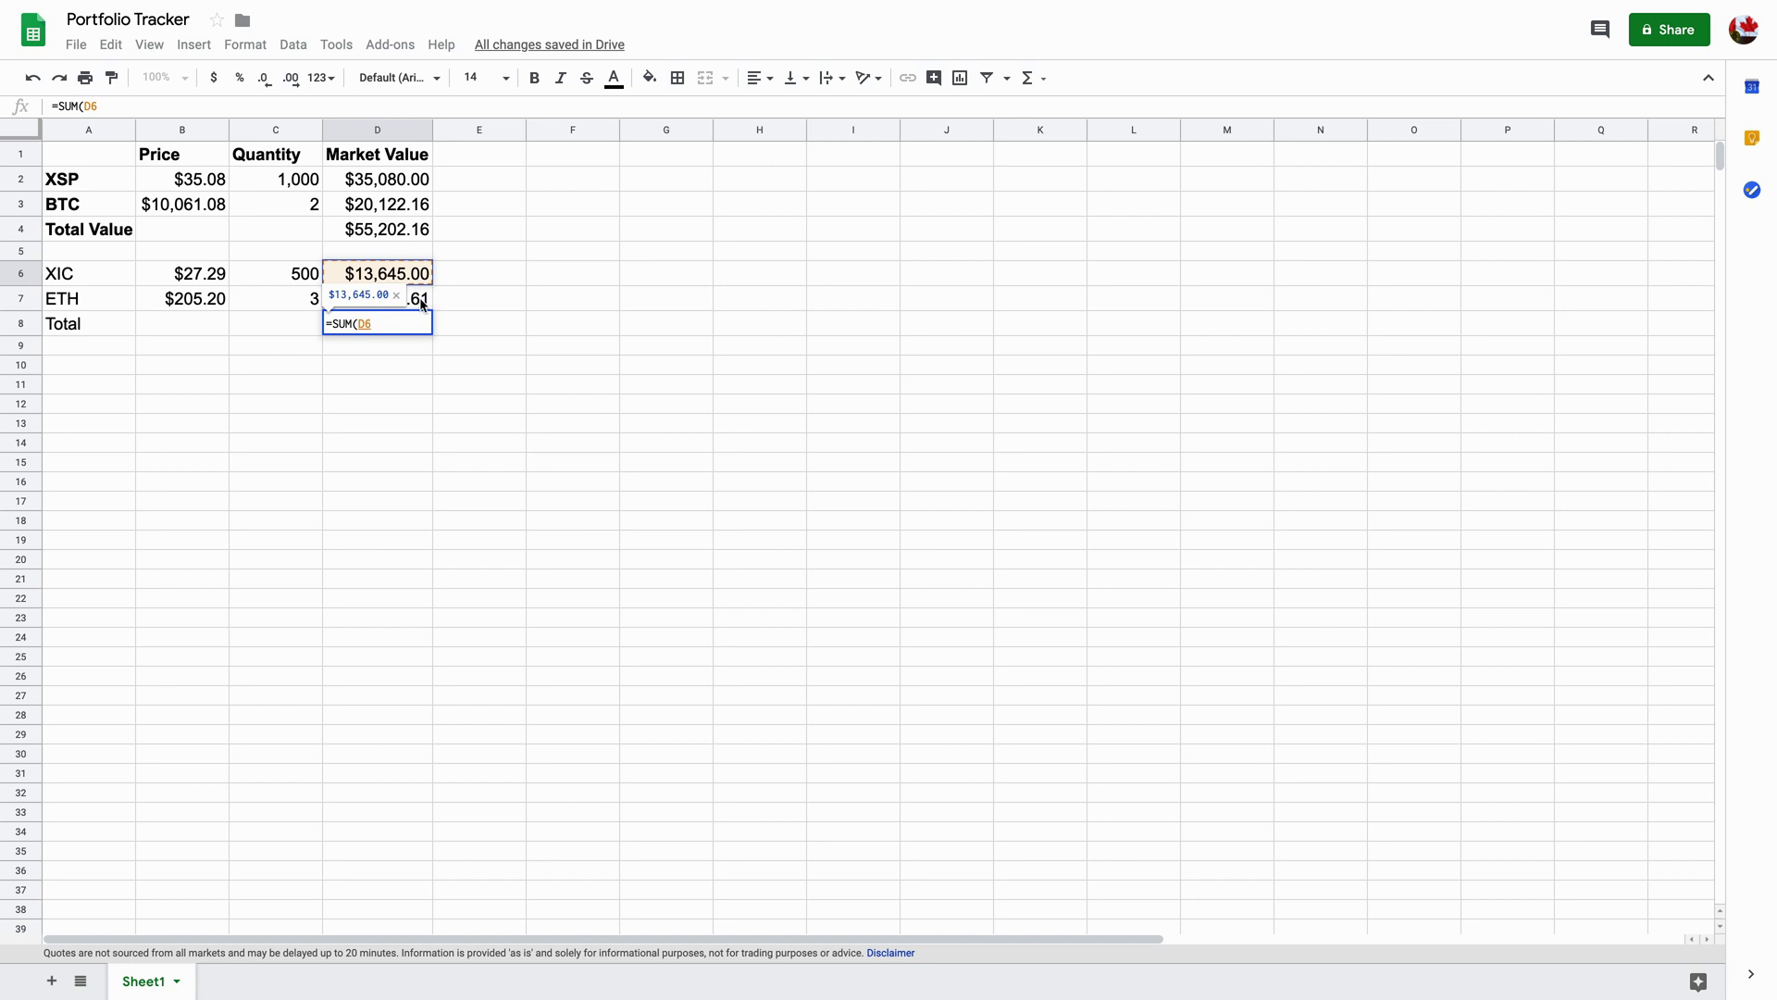
click(421, 303)
click(419, 280)
ctrl+click(427, 299)
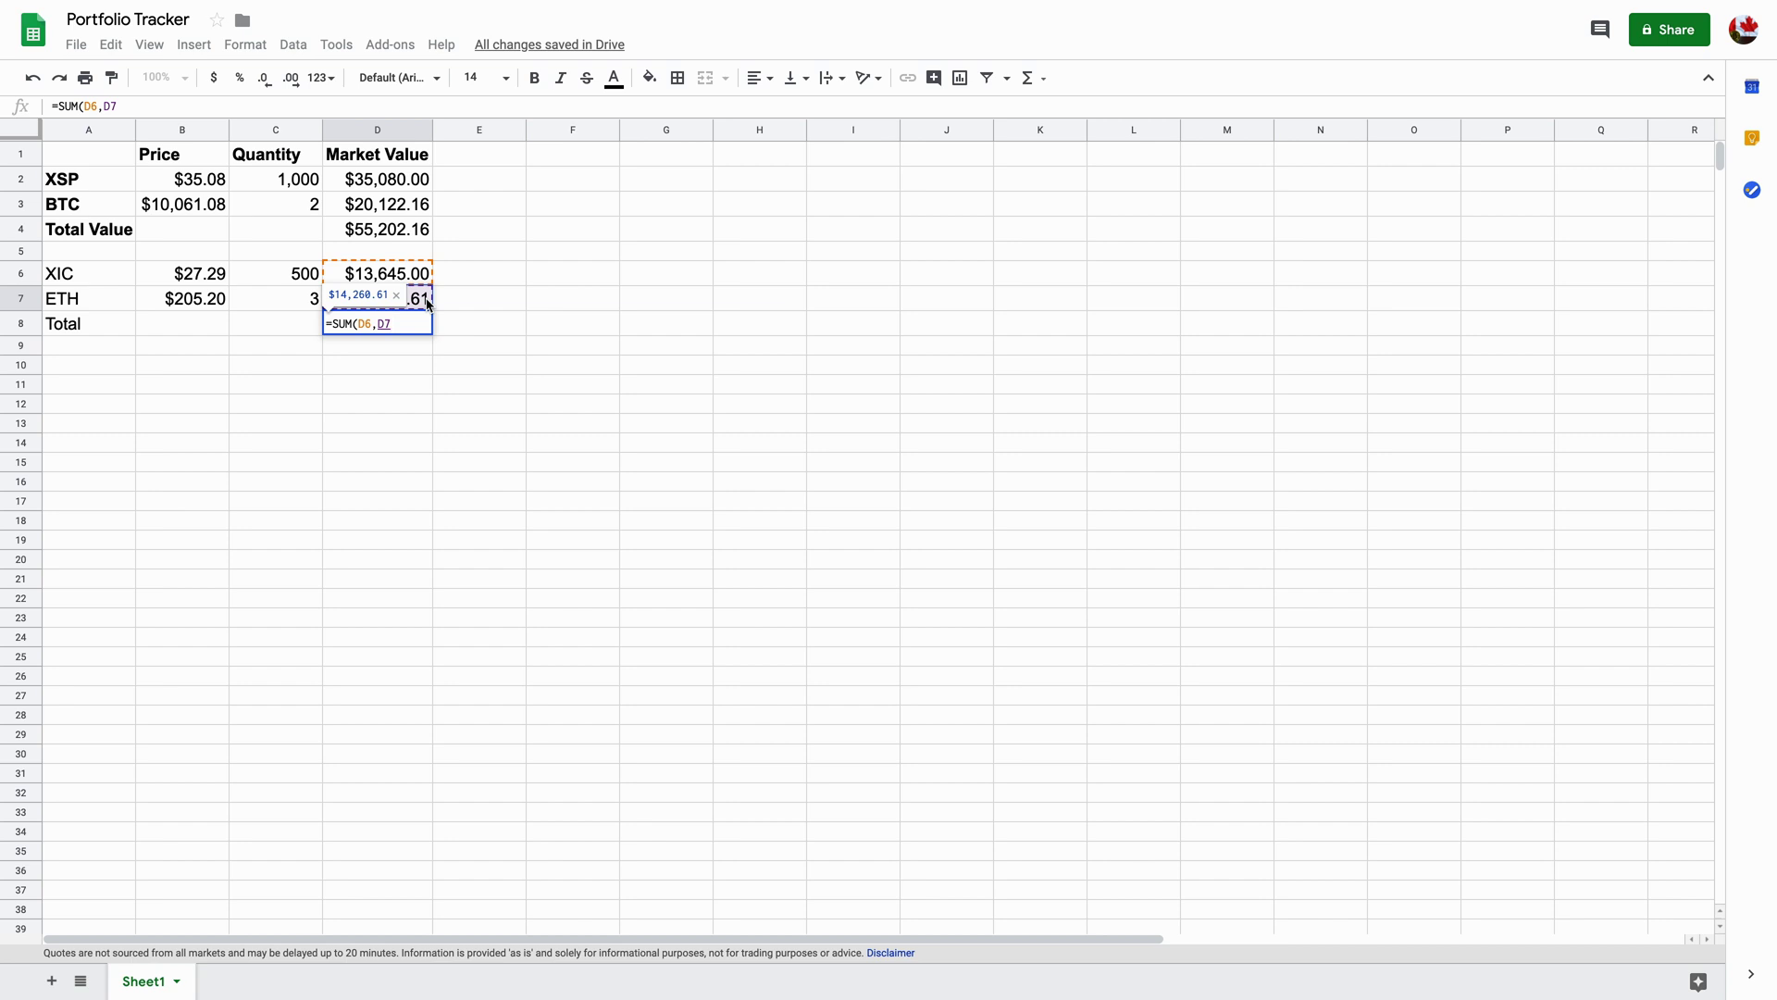
text())
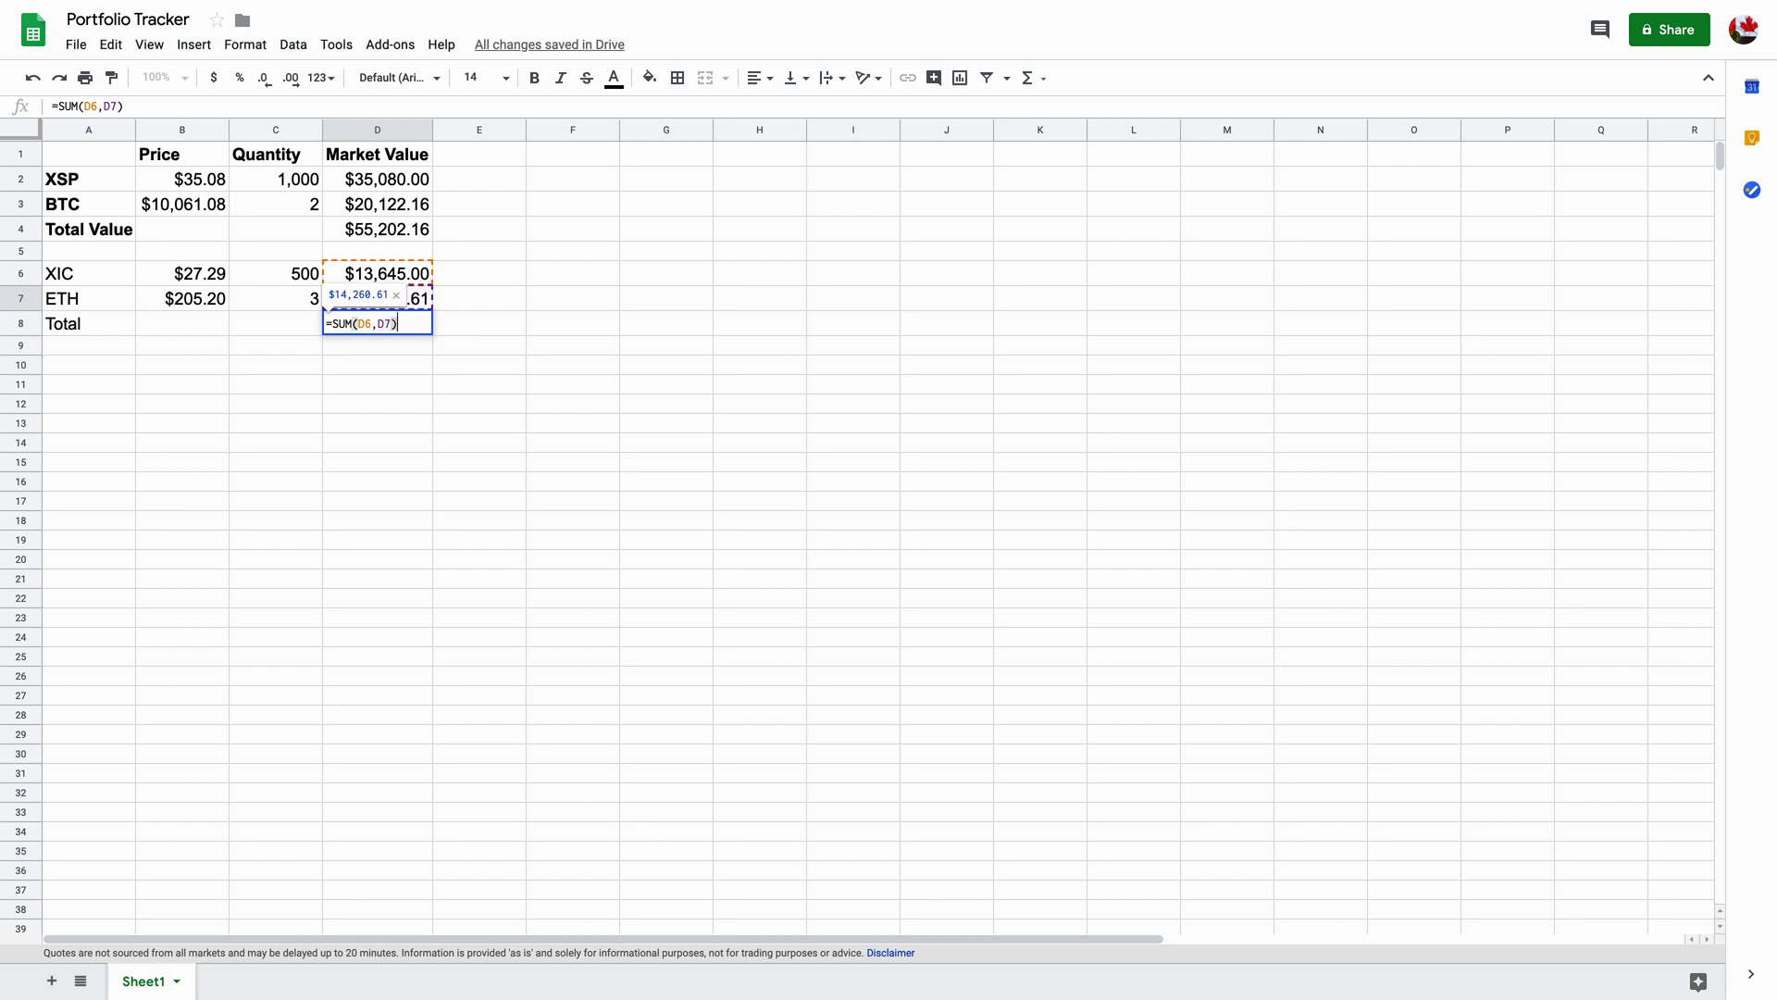
key(Return)
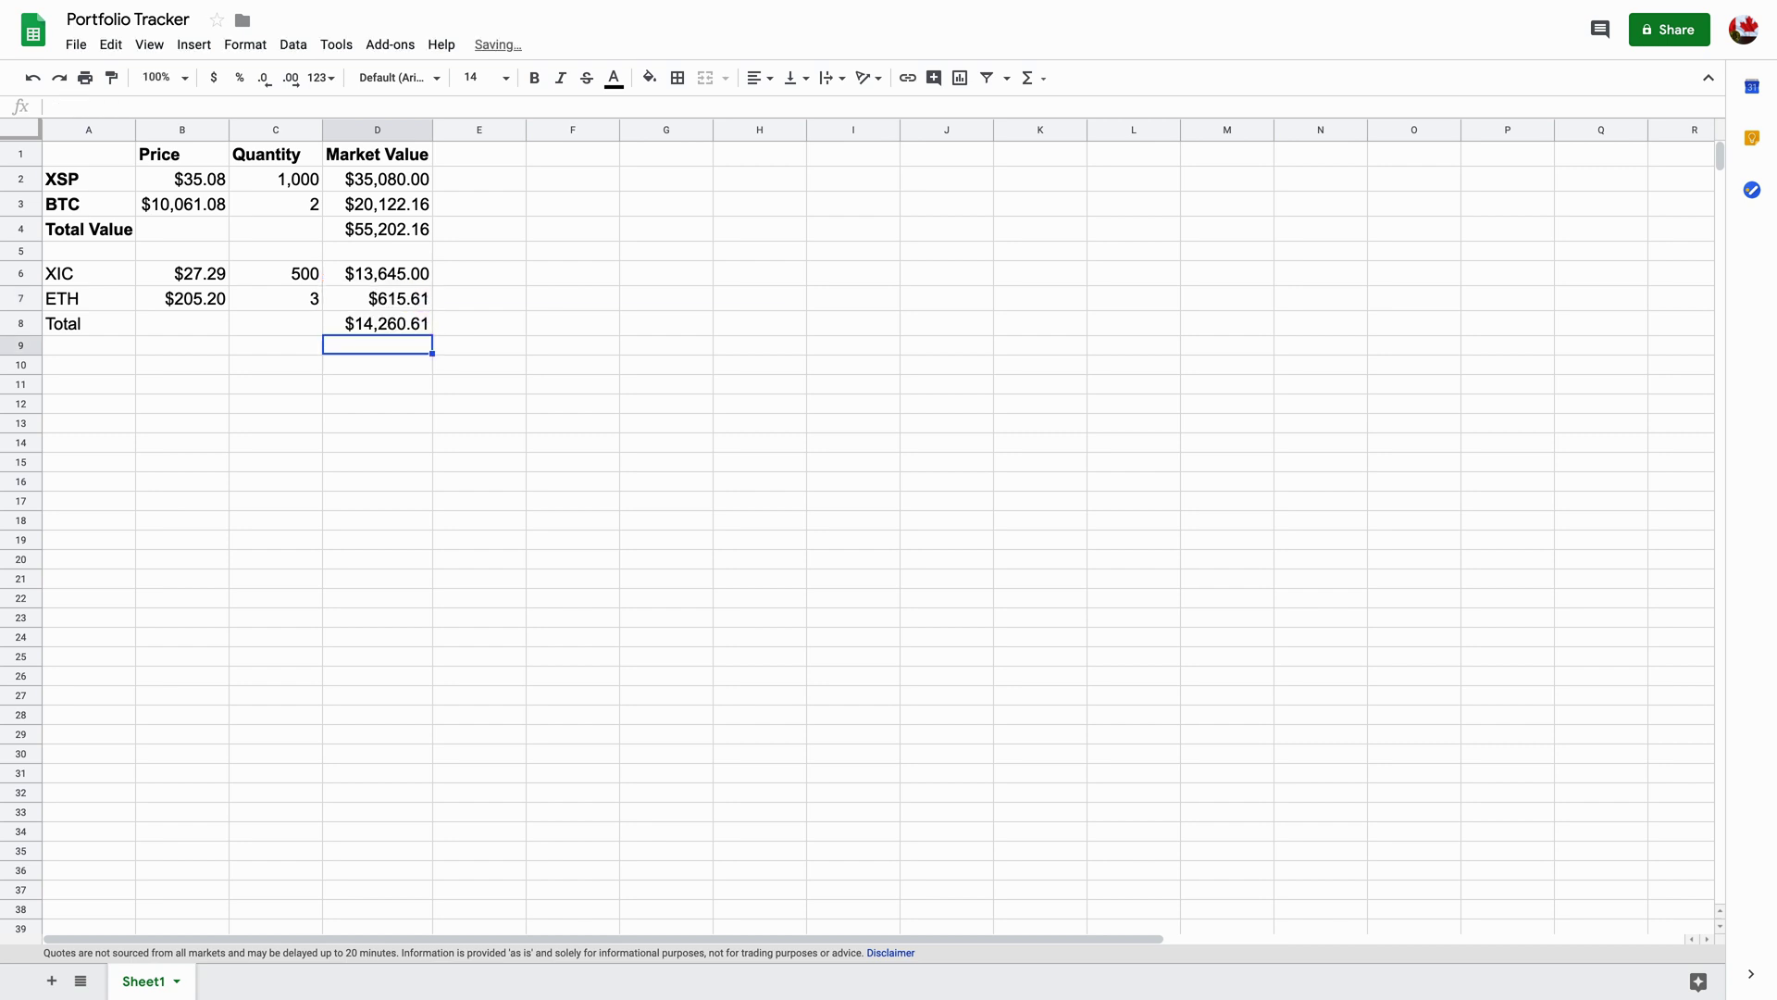
click(377, 323)
click(377, 273)
click(377, 323)
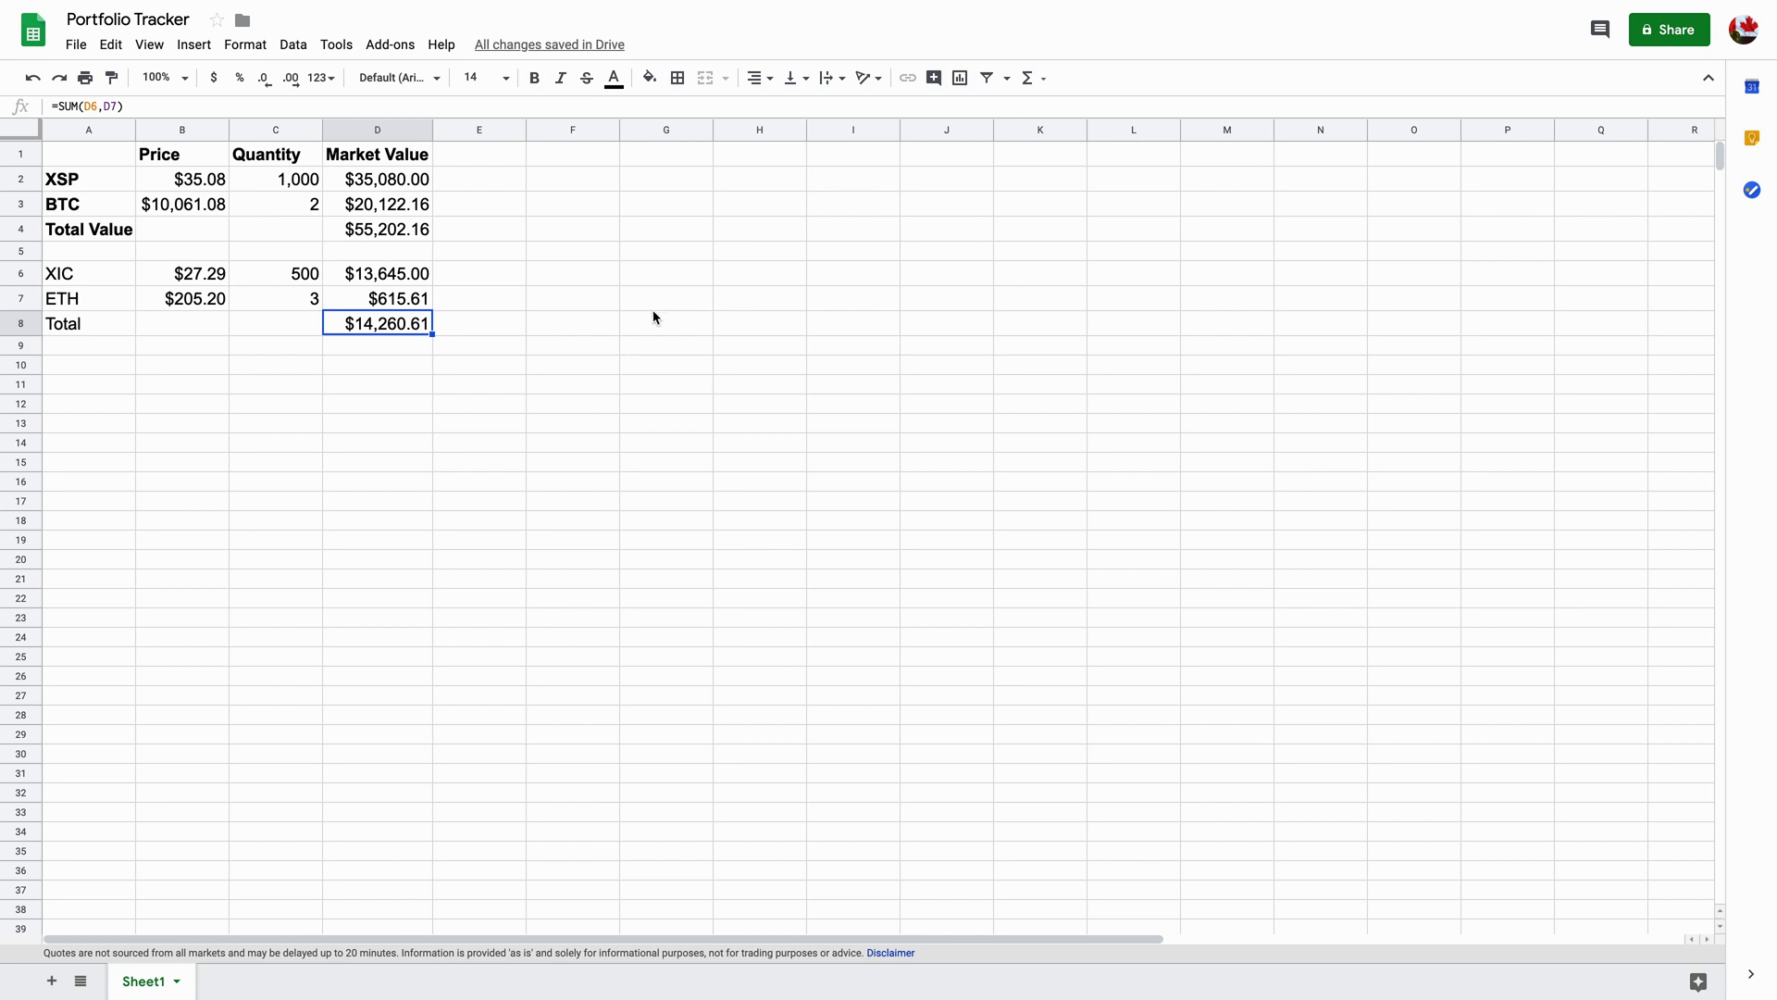
Edit the coin code in B7's GOOGLEFINANCE ticker.
click(112, 303)
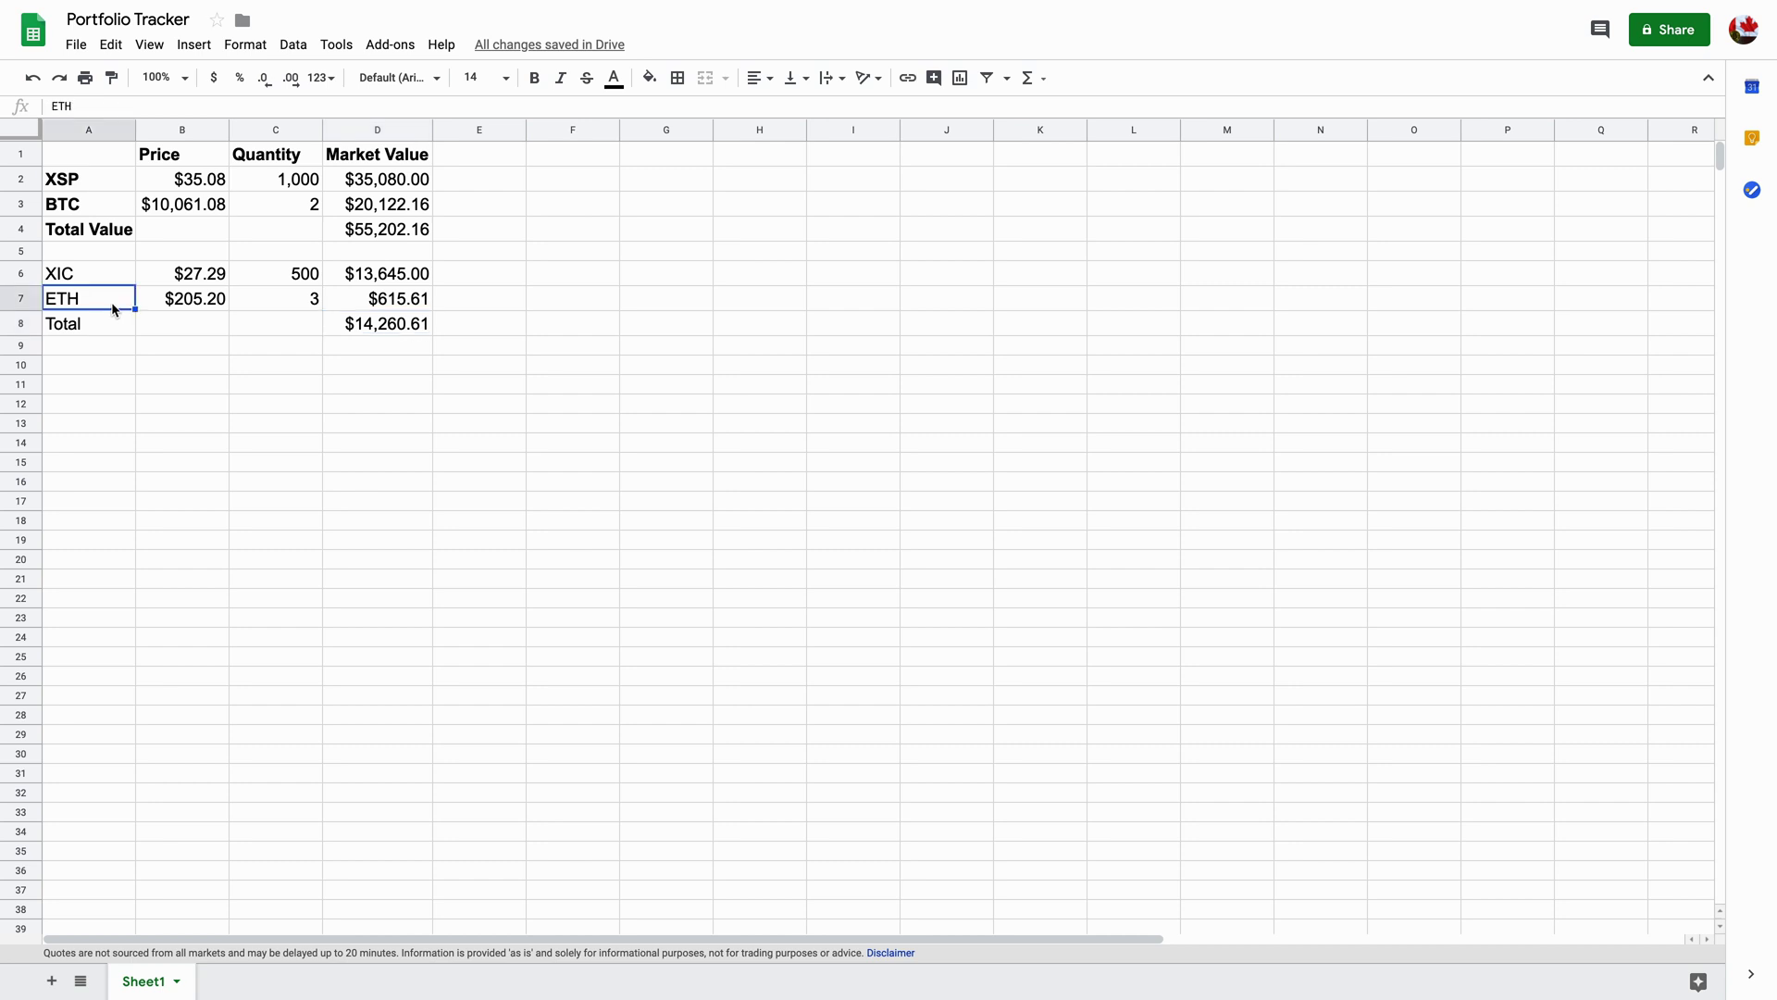
click(184, 303)
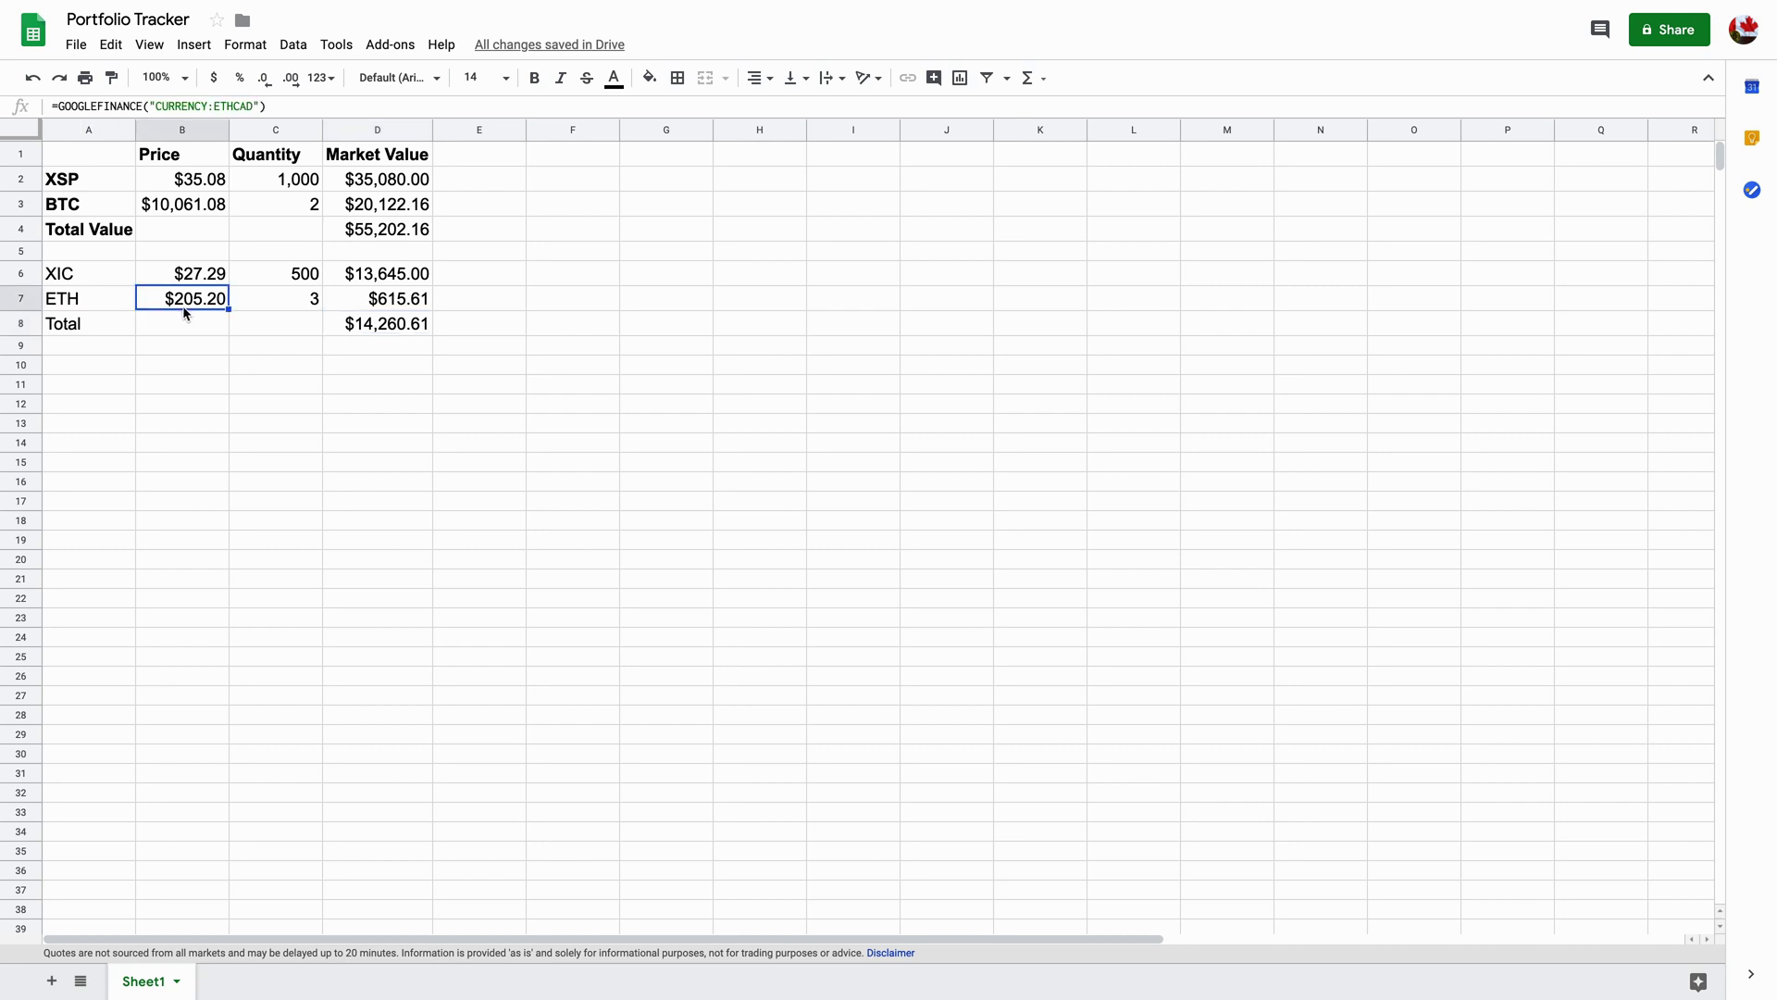
double_click(185, 307)
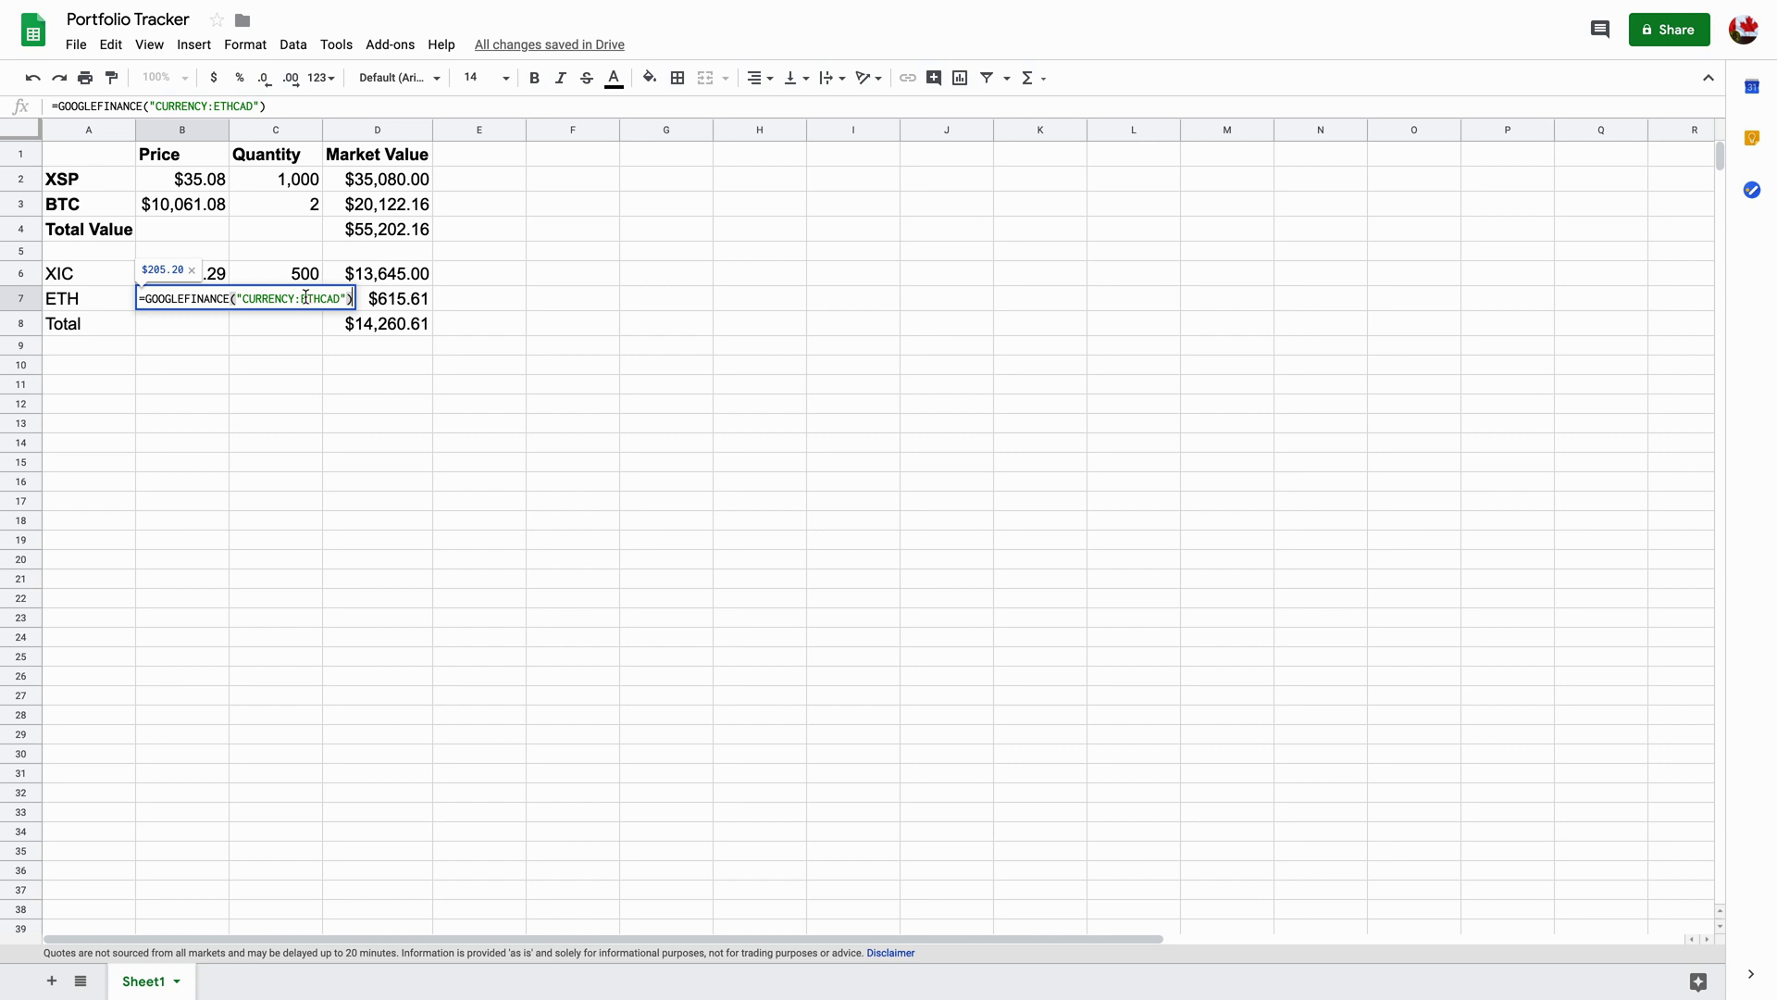
drag(322, 298, 302, 298)
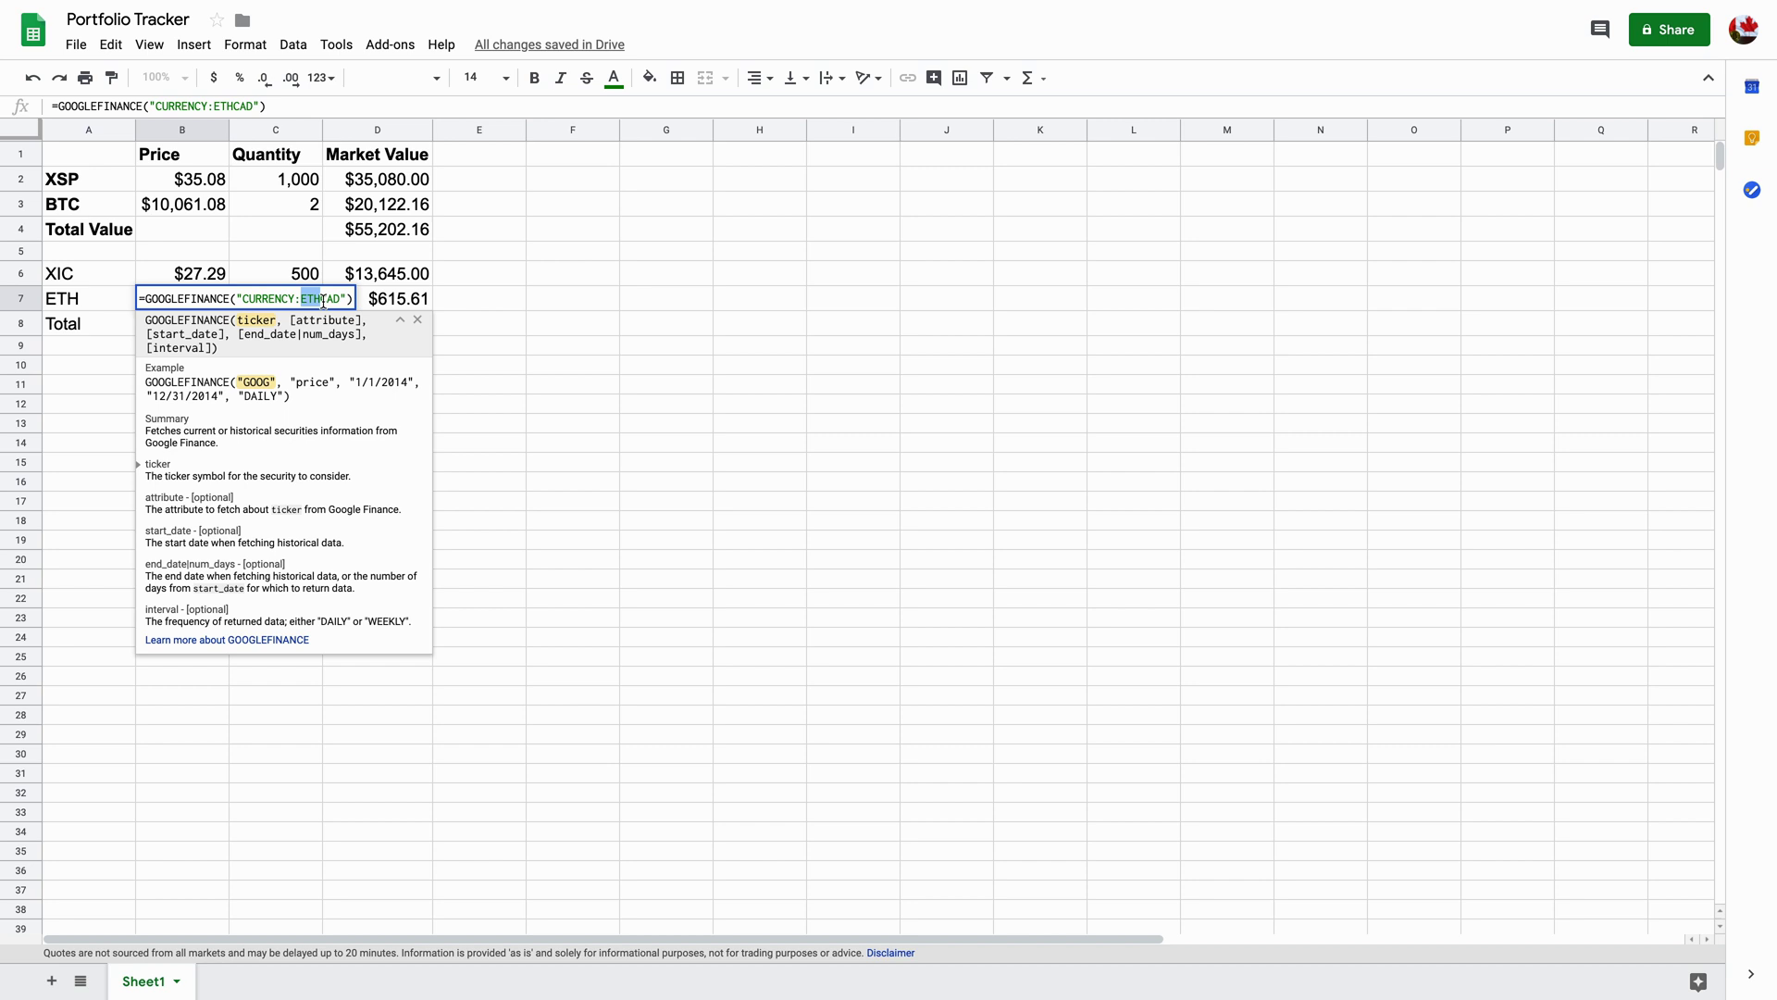
text(ETH)
key(Return)
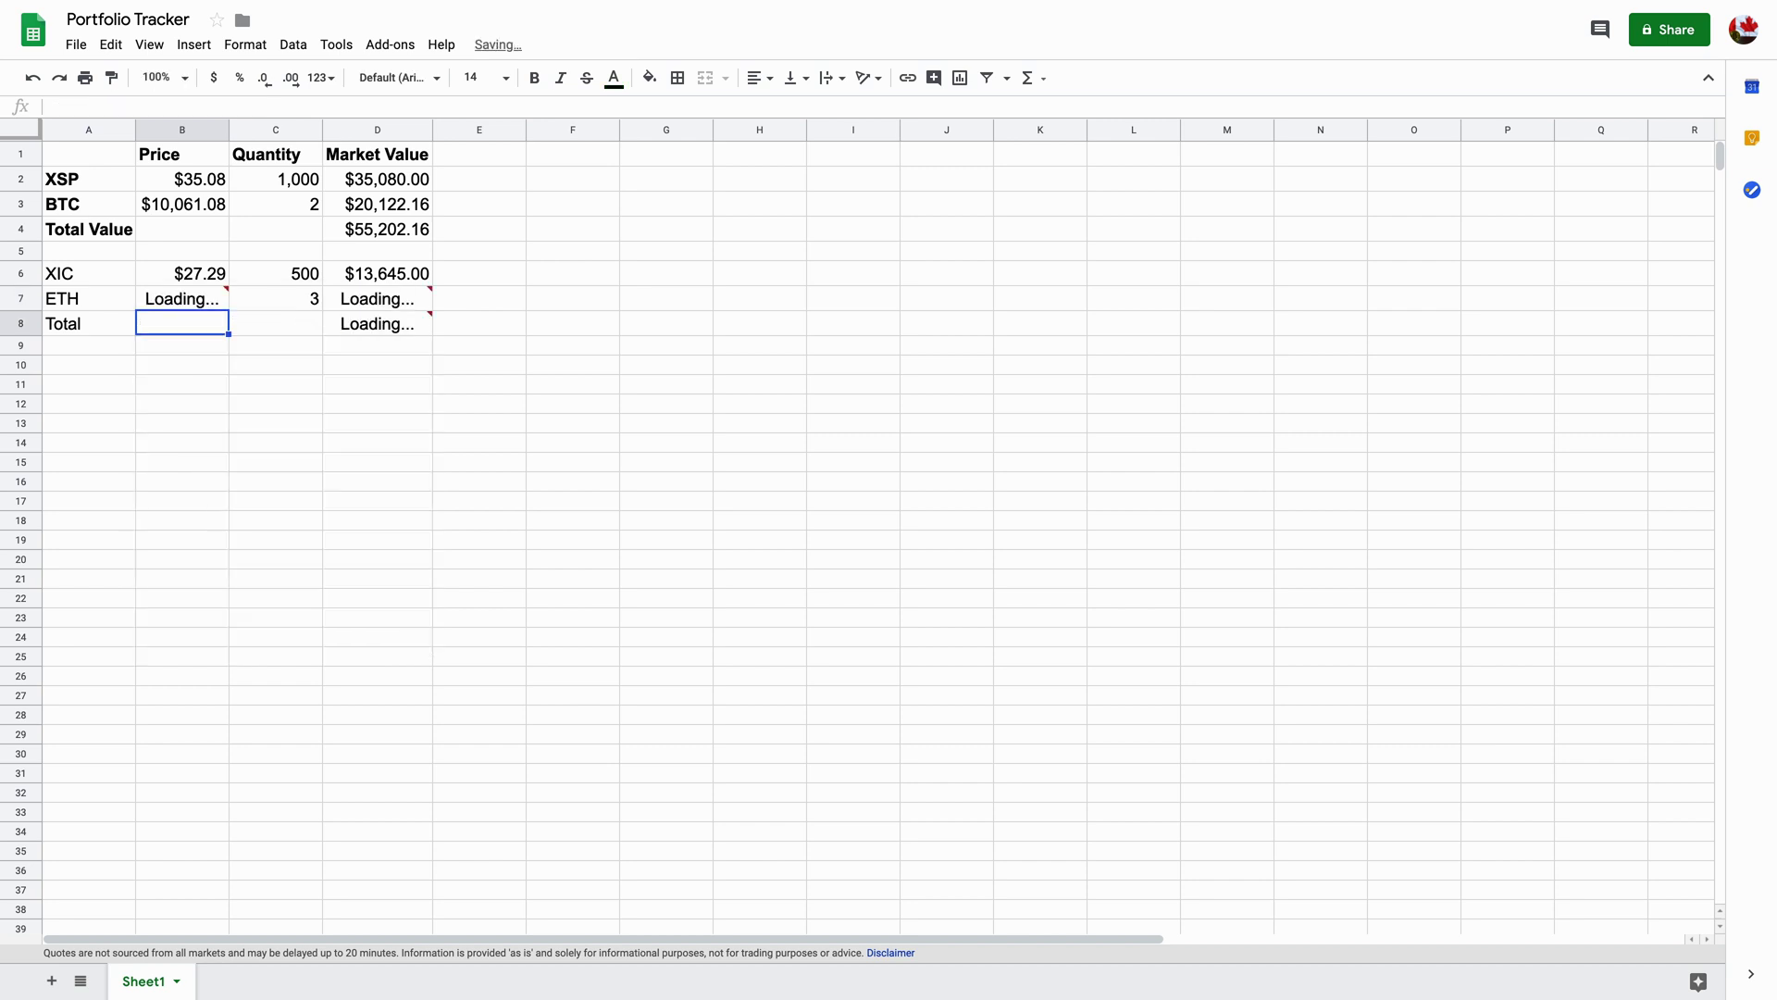
Change the ticker again so B7 queries CURRENCY:BATCAD, which returns #N/A.
double_click(213, 295)
drag(301, 294, 322, 295)
text(ETH)
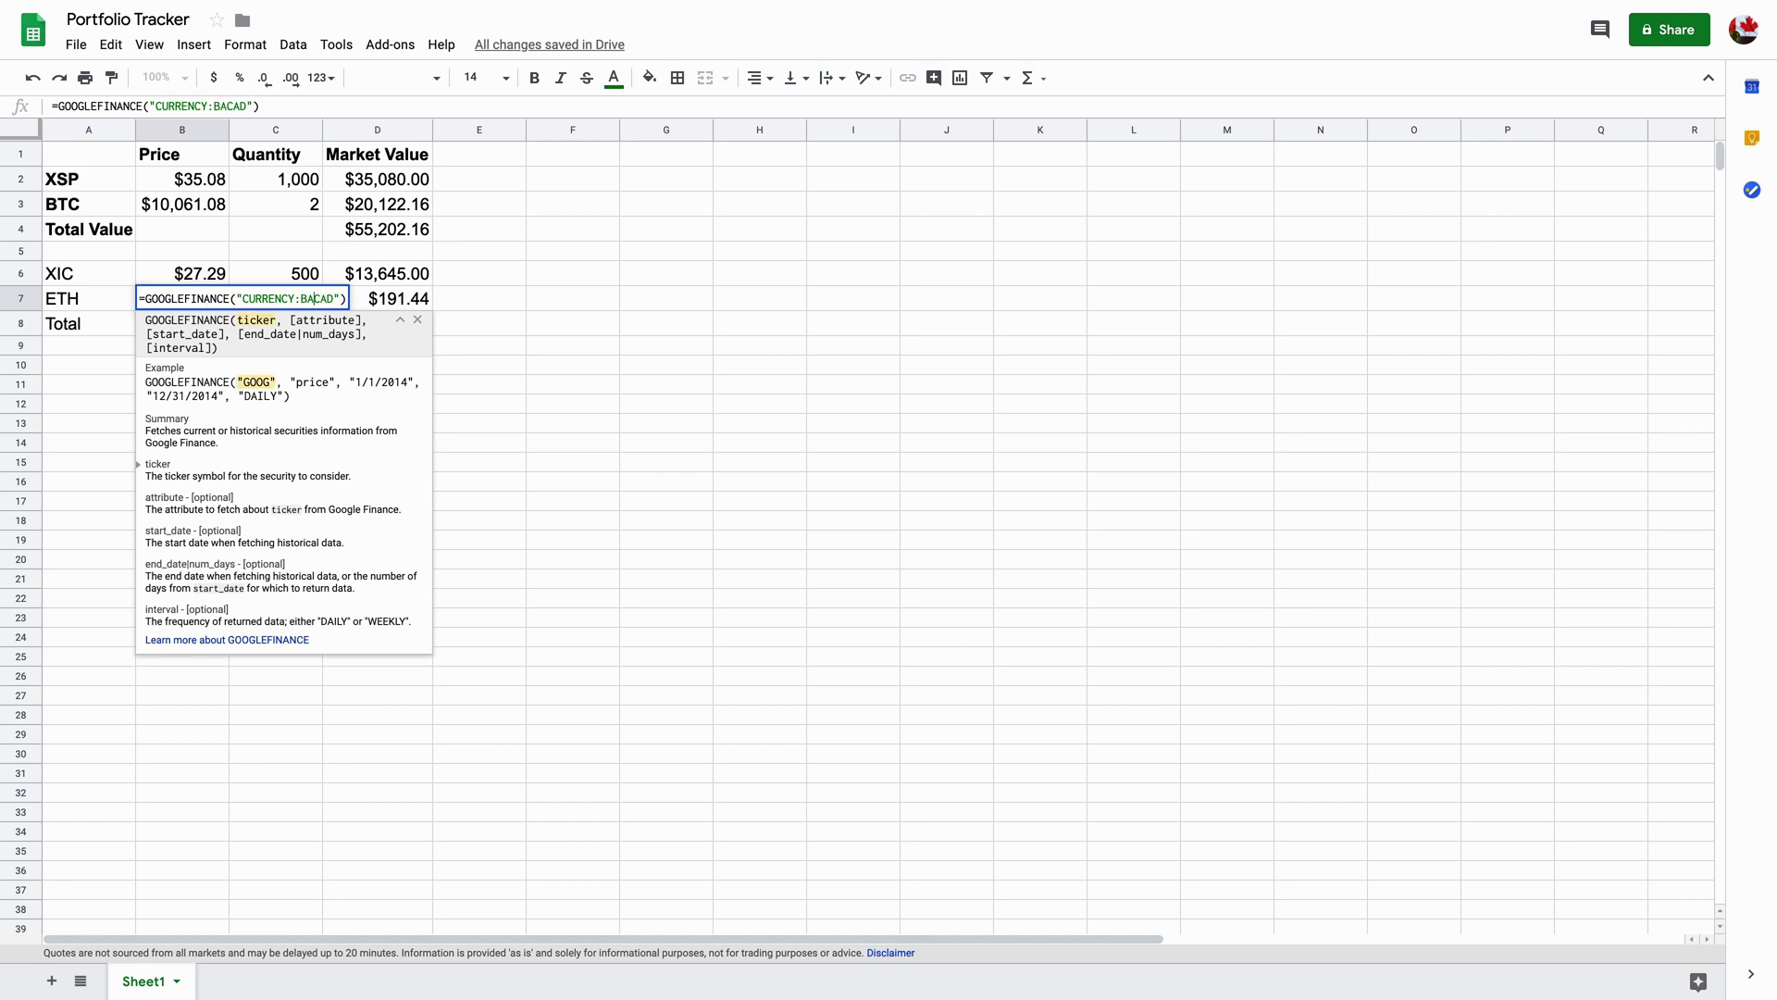
key(Return)
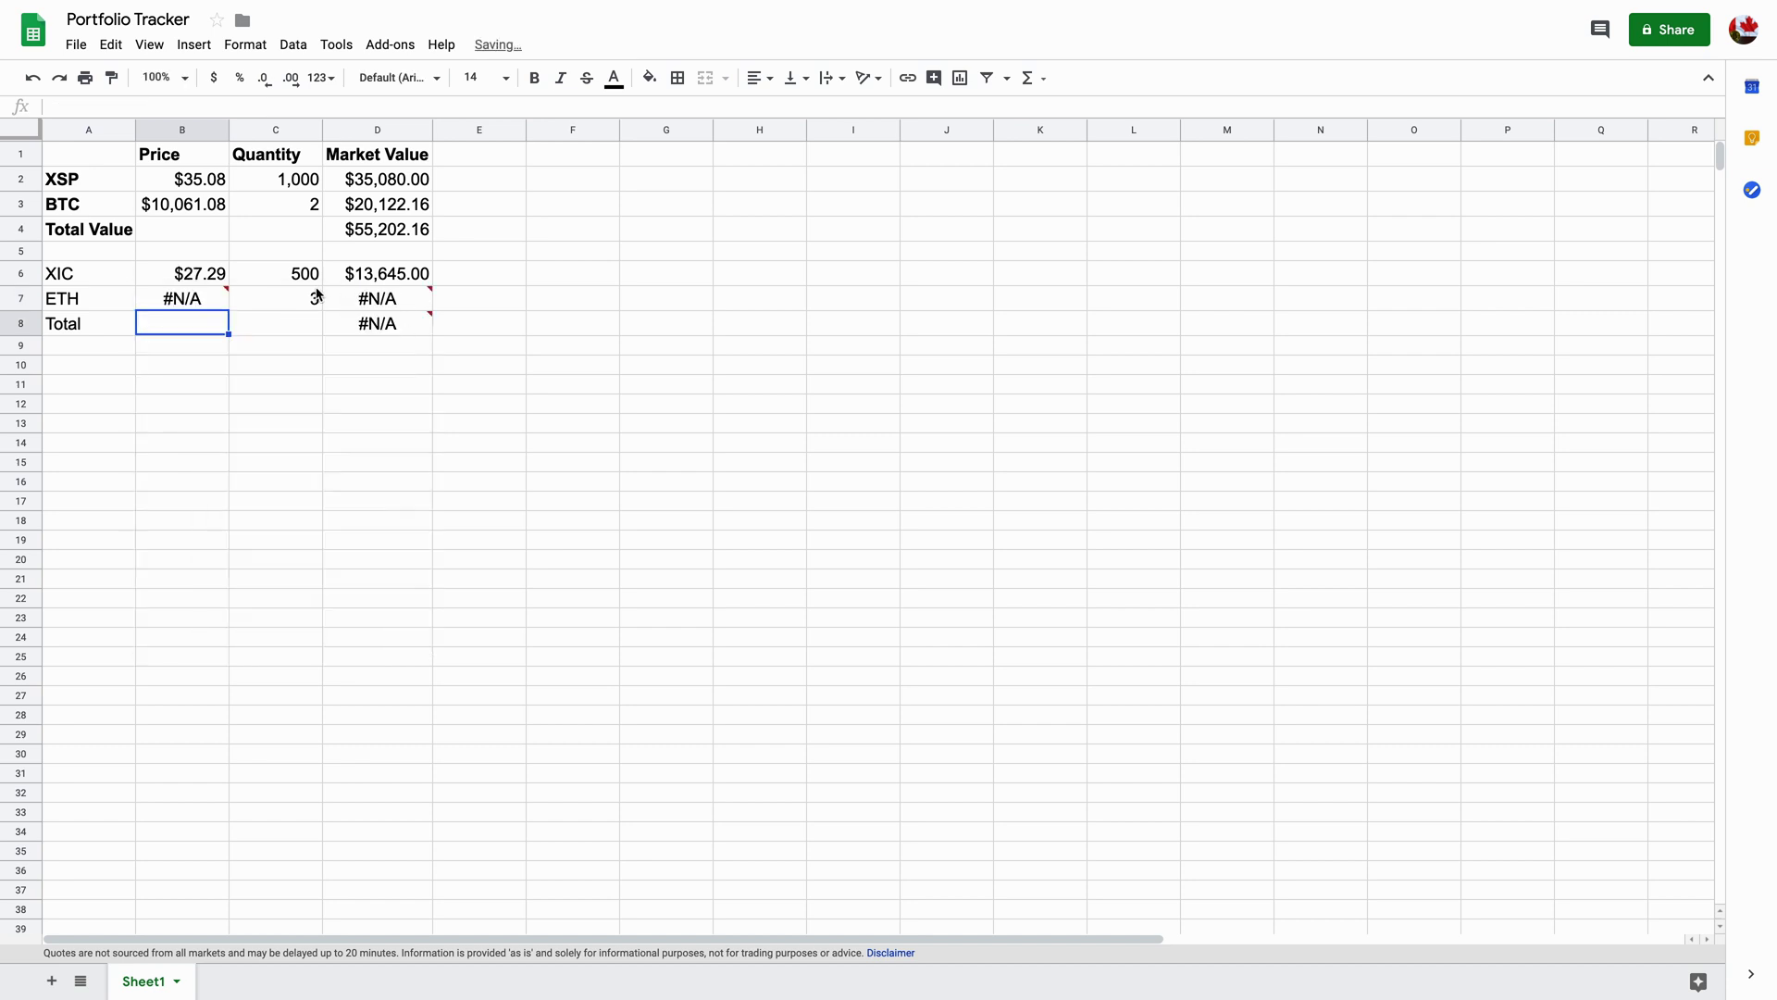
mouse_move(211, 306)
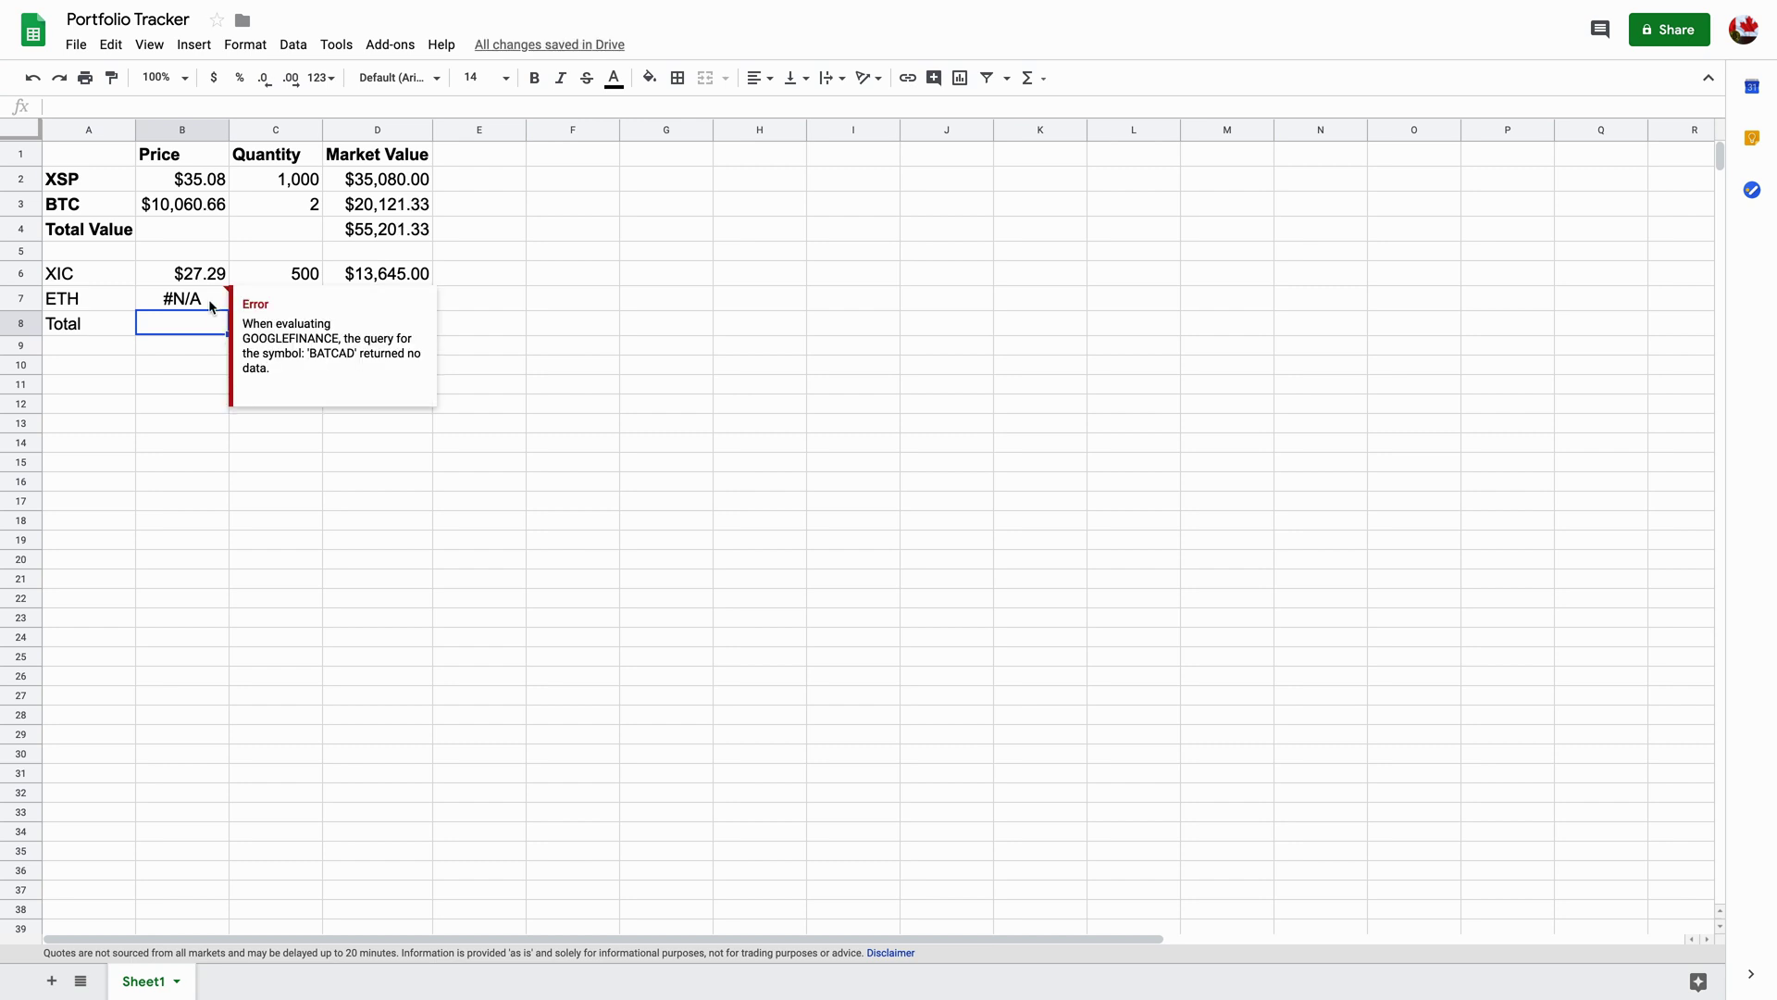
click(701, 283)
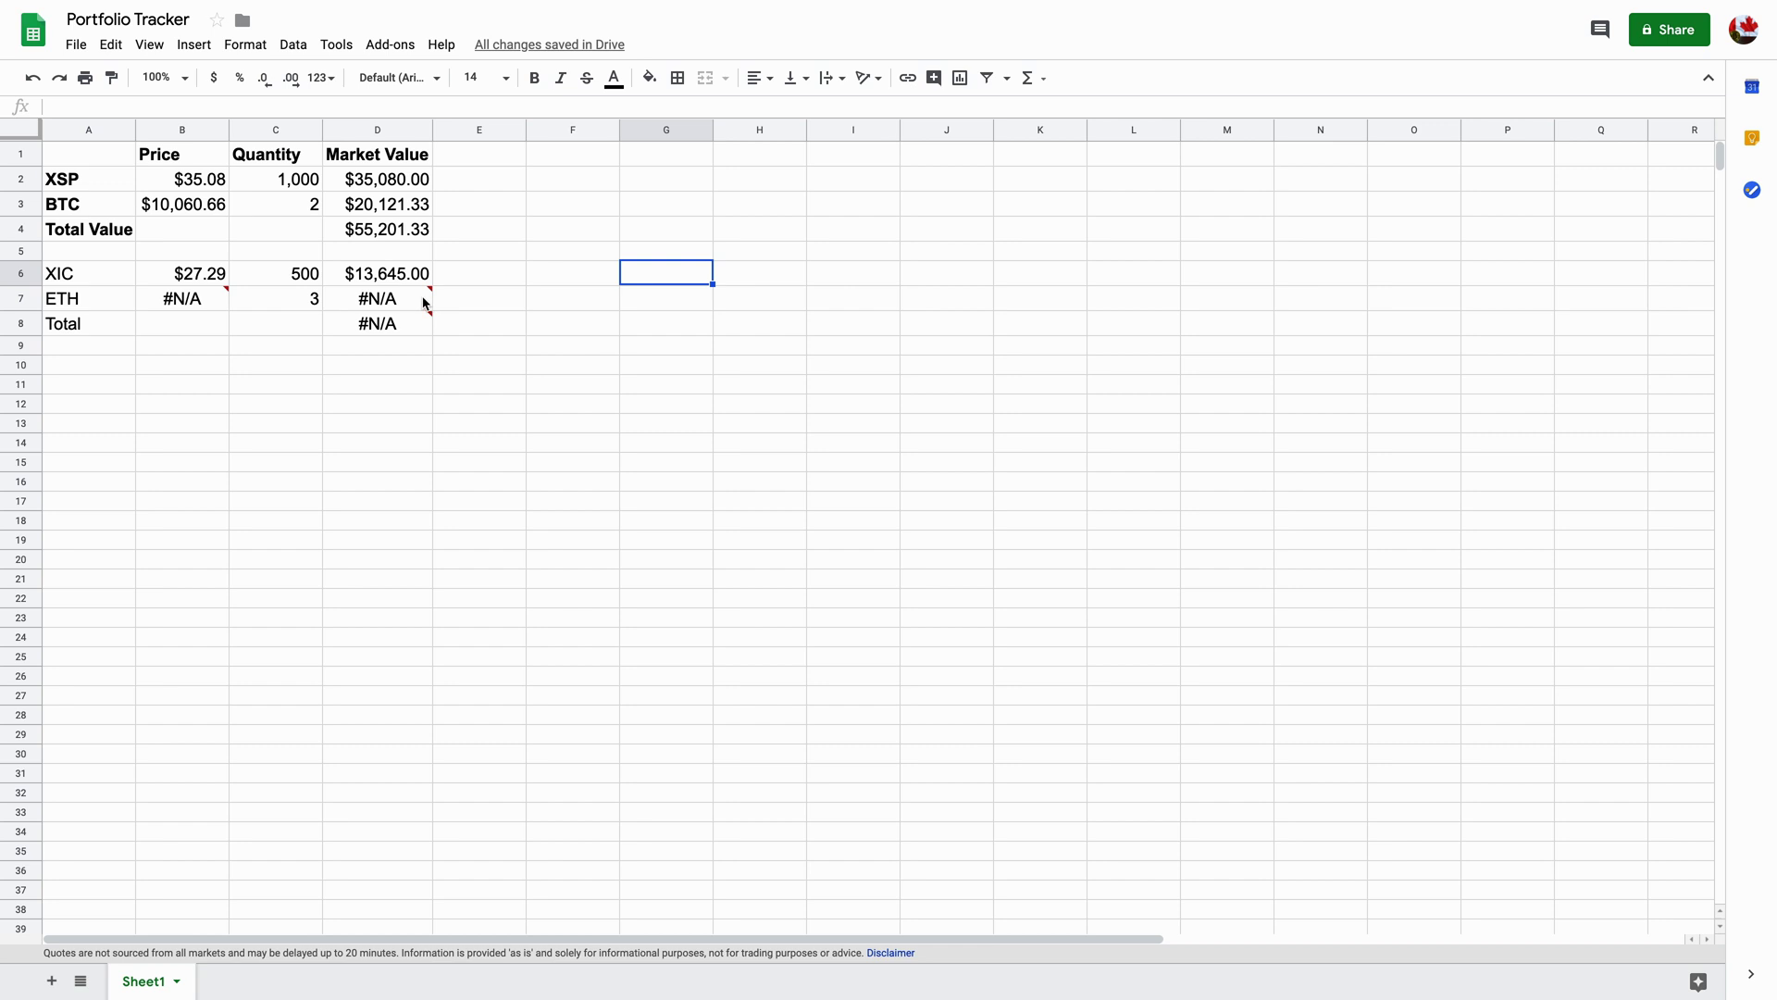
mouse_move(426, 304)
click(482, 268)
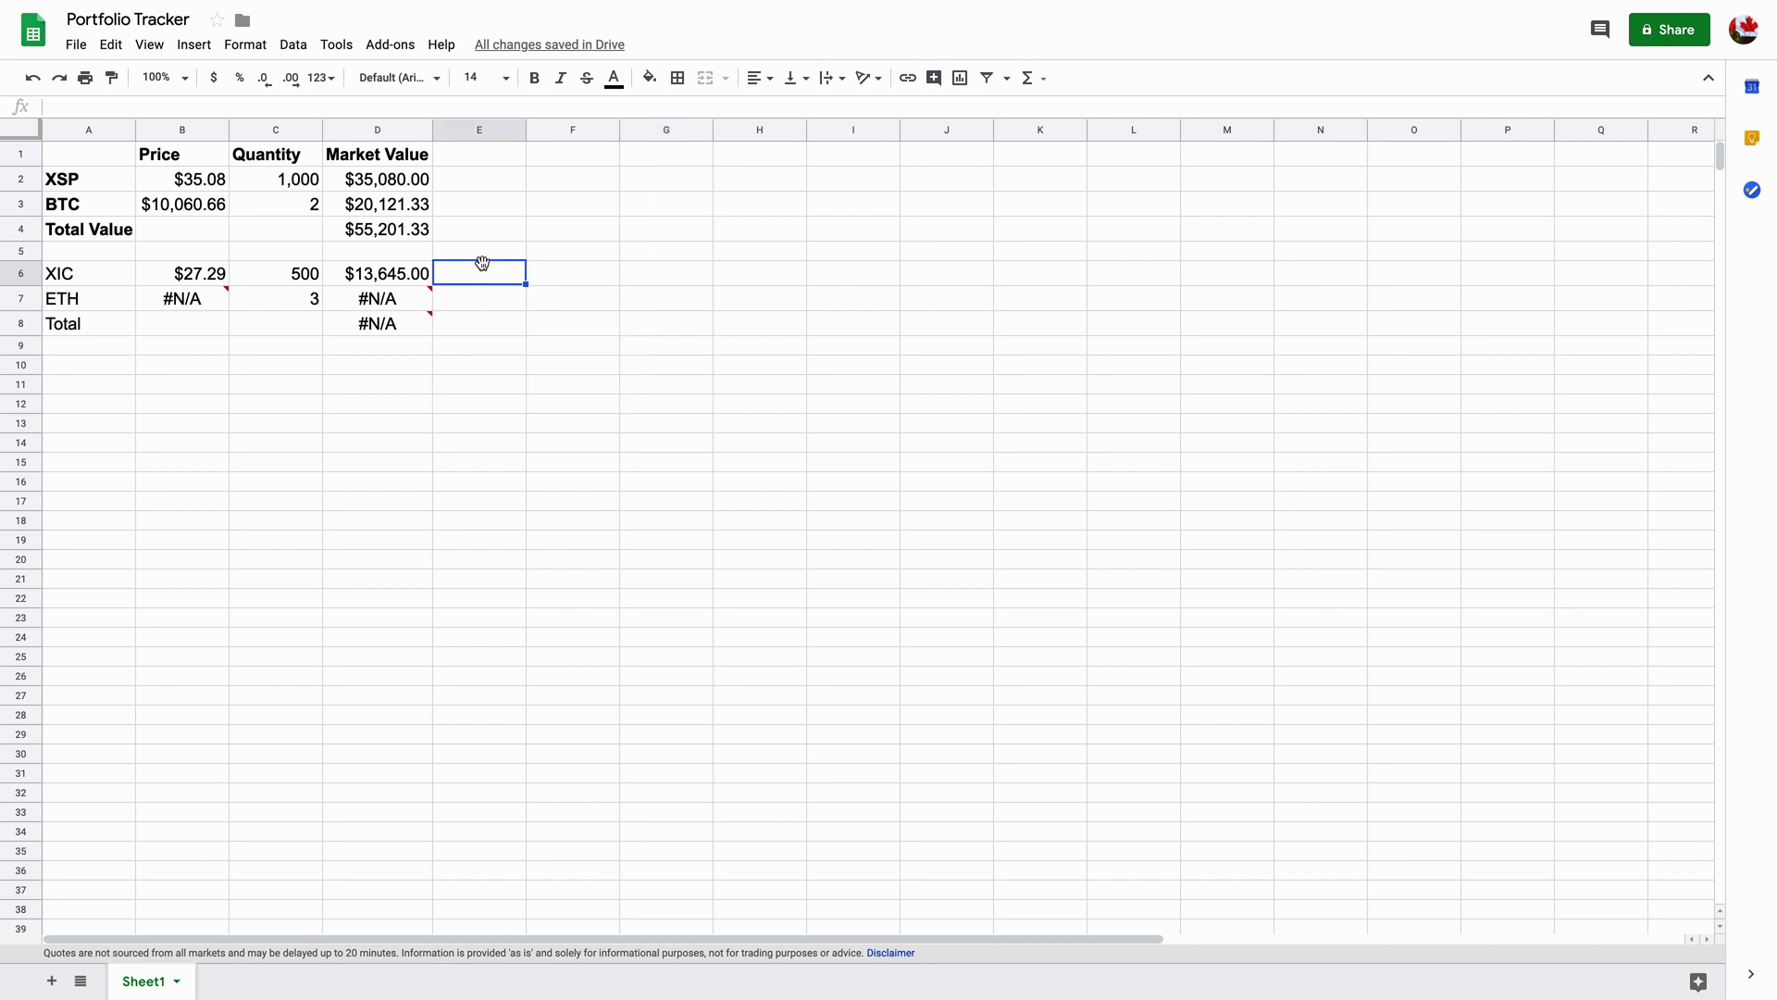